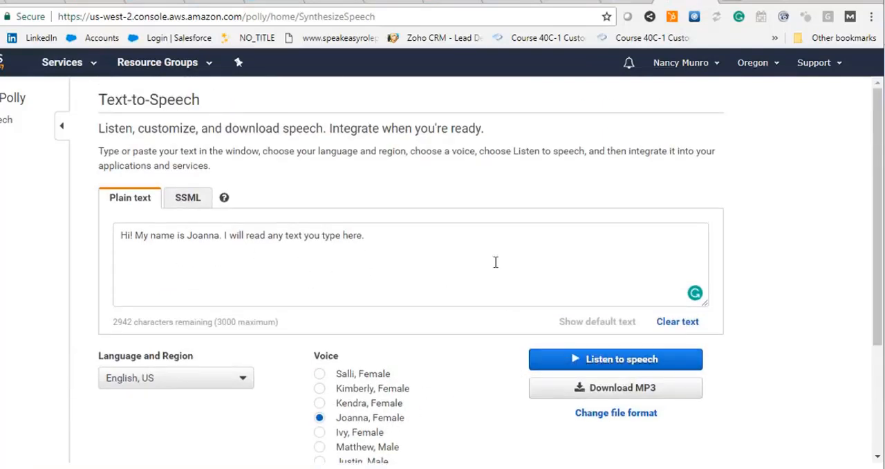
# - Listen to the default sample text in the Joanna voice and review the voice and MP3 download options
pyautogui.click(581, 361)
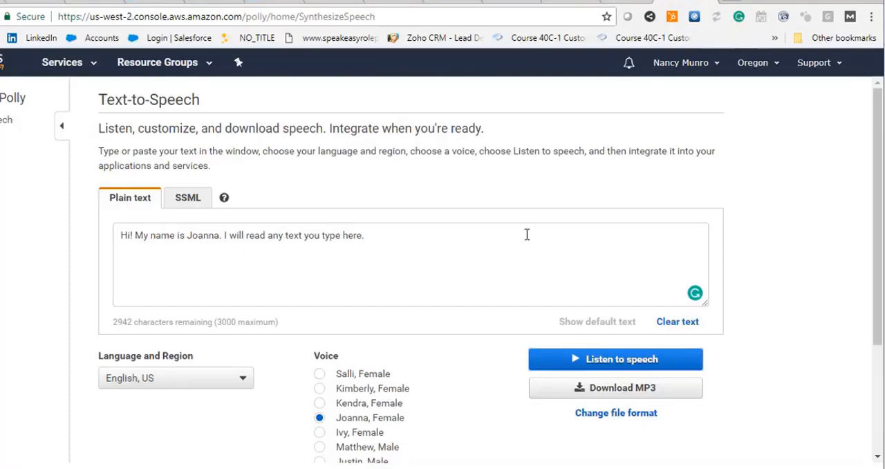
pyautogui.scroll(-2, 526, 234)
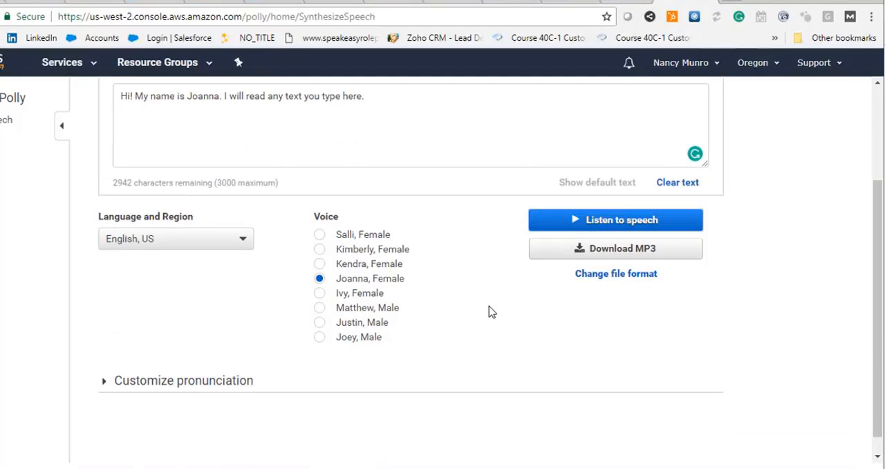
pyautogui.scroll(1, 488, 311)
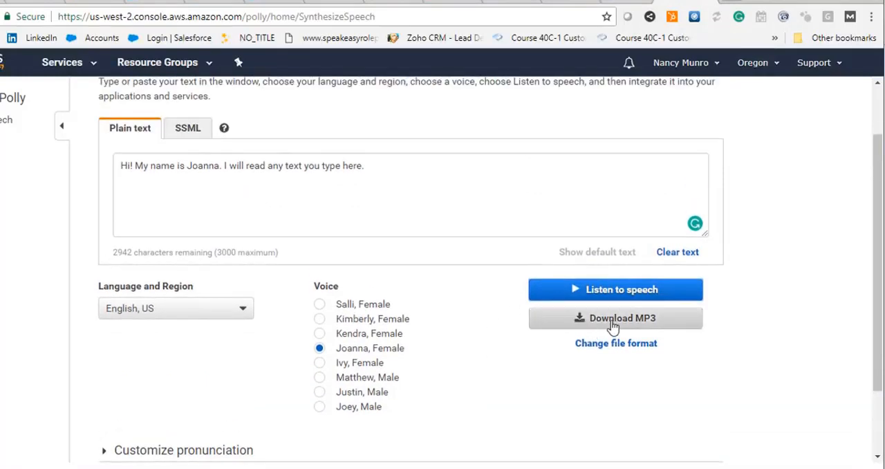
pyautogui.scroll(1, 446, 328)
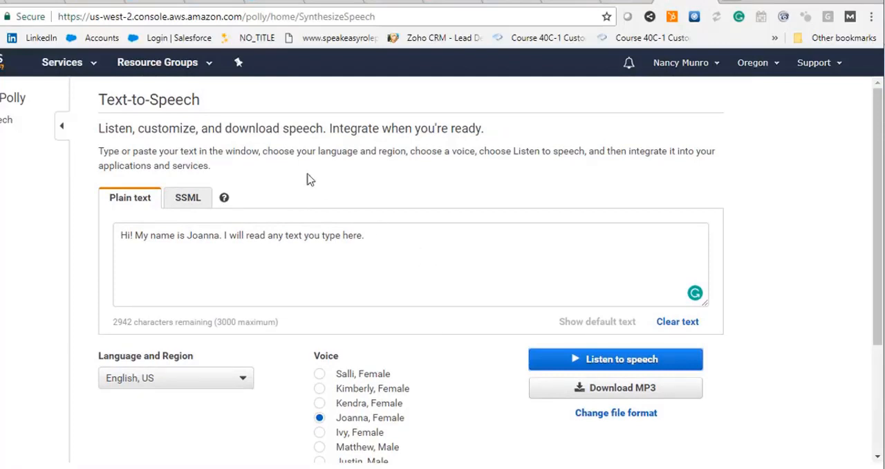
# - Go to the "Auto-create Podcast with Amazon Polly" blog post and play its embedded audio
pyautogui.click(24, 4)
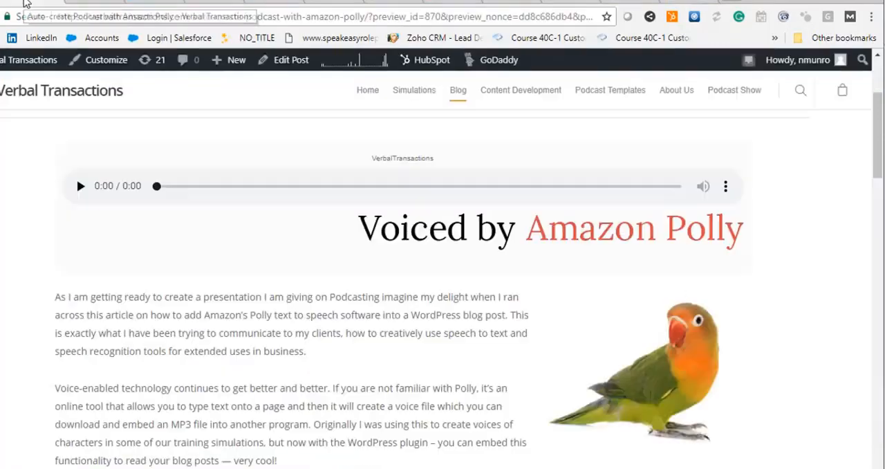
pyautogui.scroll(1, 172, 304)
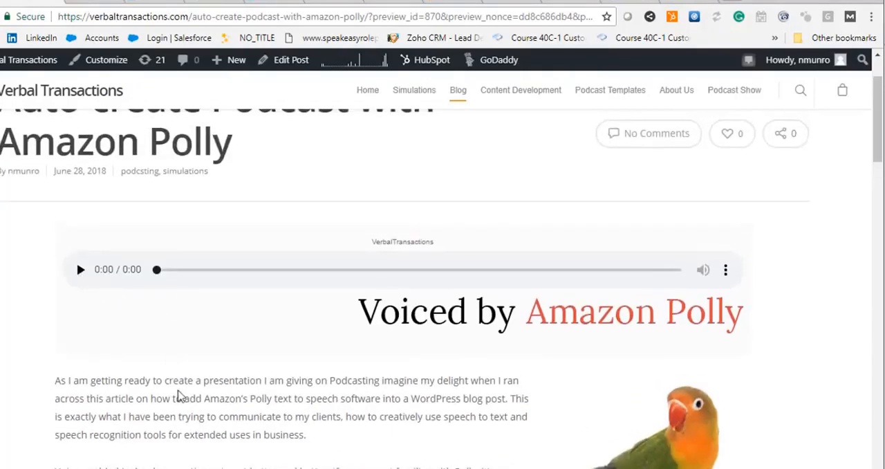
pyautogui.scroll(-3, 95, 395)
pyautogui.scroll(2, 121, 300)
pyautogui.scroll(1, 121, 300)
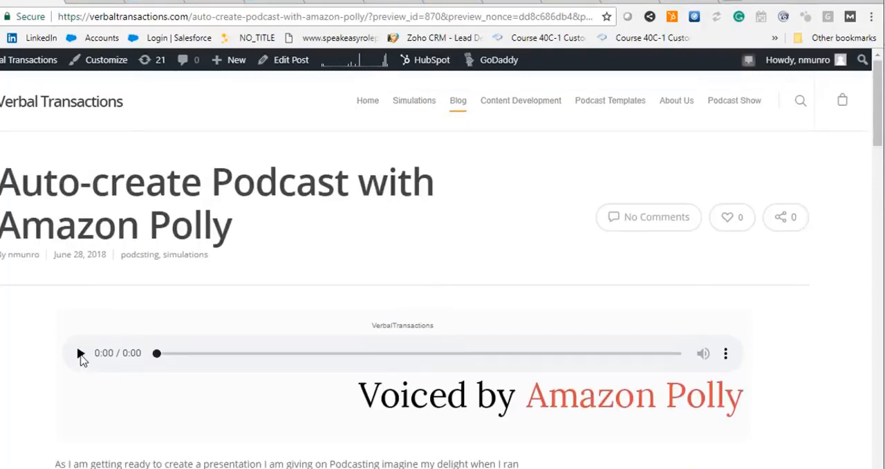
pyautogui.click(80, 355)
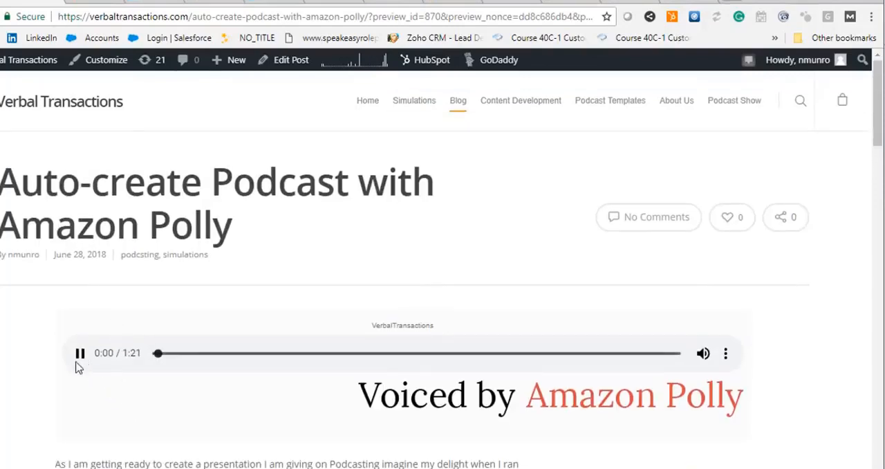
# - Pause the blog post's audio and check the player's extra options
pyautogui.scroll(-2, 45, 359)
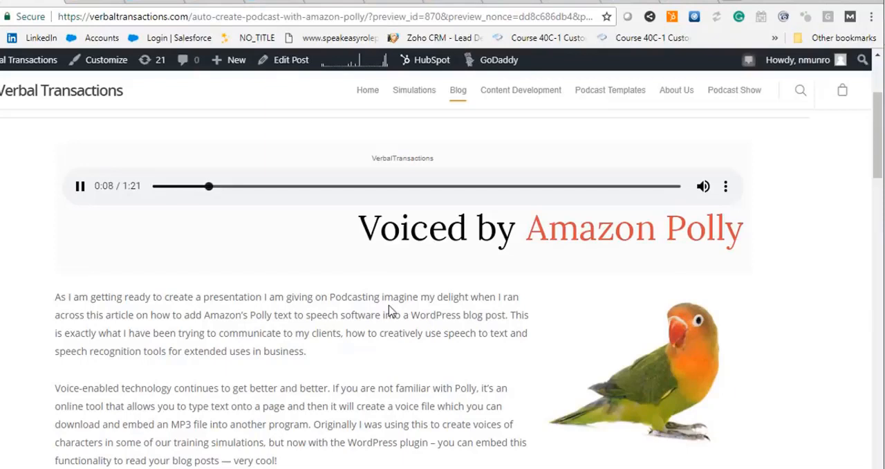
pyautogui.click(80, 190)
pyautogui.click(723, 191)
pyautogui.click(800, 206)
pyautogui.scroll(3, 140, 180)
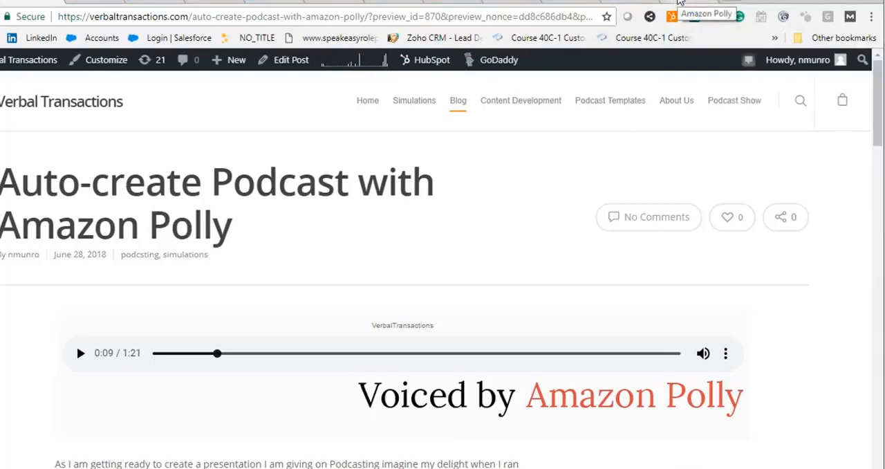
# - Open the AWS account's security credentials page from the Amazon Polly console, continuing past the IAM users notice
pyautogui.click(680, 3)
pyautogui.click(681, 69)
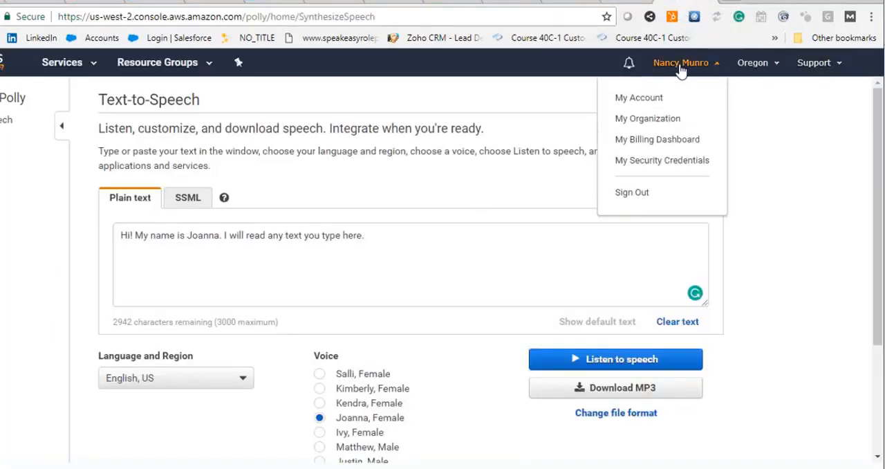
pyautogui.click(667, 164)
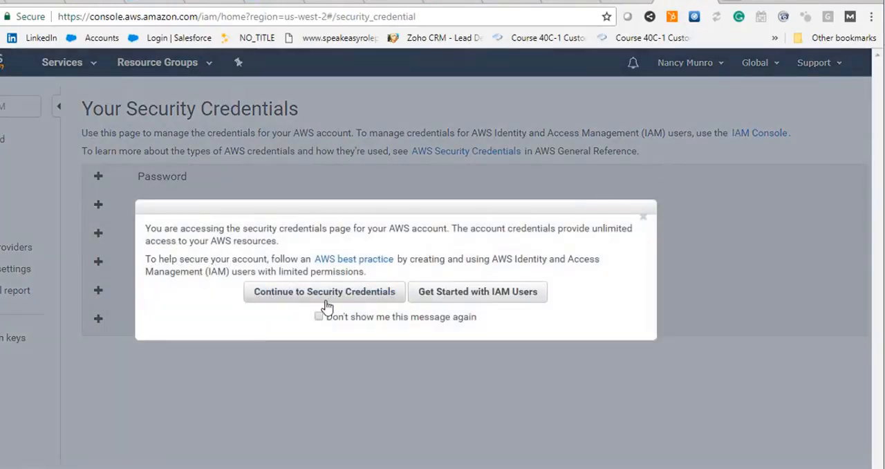
pyautogui.click(309, 298)
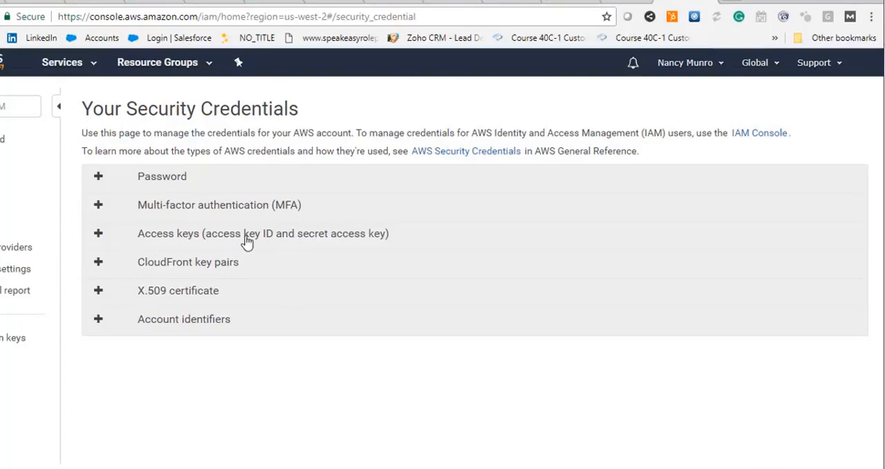
# - Go from the blog post to the WordPress dashboard and open the list of installed plugins
pyautogui.click(23, 3)
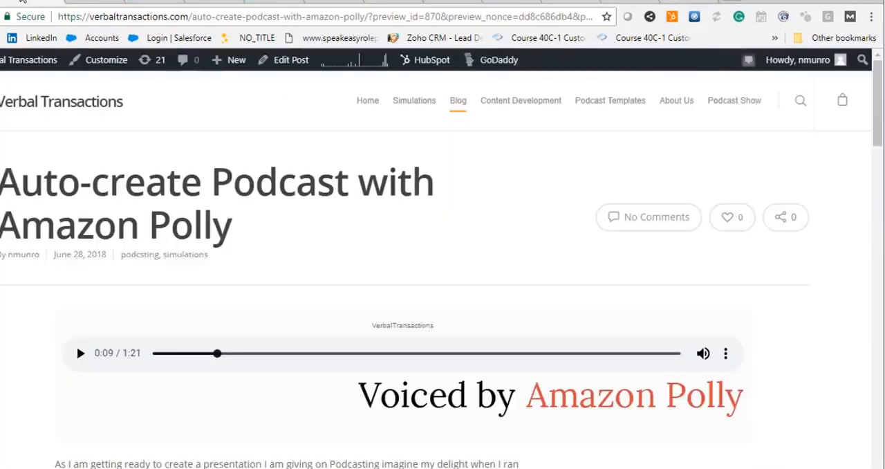
pyautogui.moveTo(2, 69)
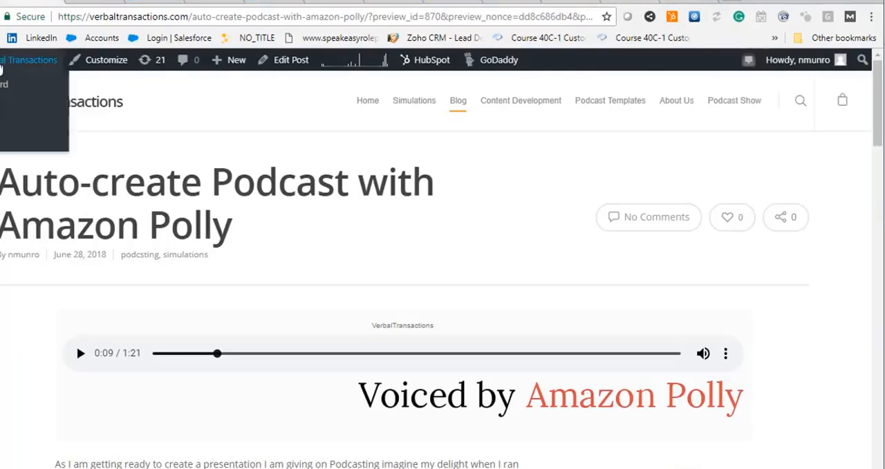
pyautogui.click(3, 84)
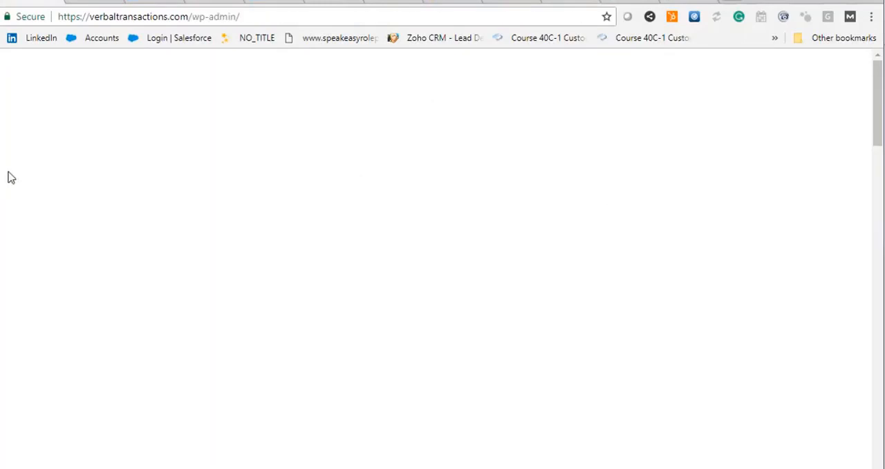
pyautogui.scroll(-3, 25, 262)
pyautogui.scroll(-3, 25, 262)
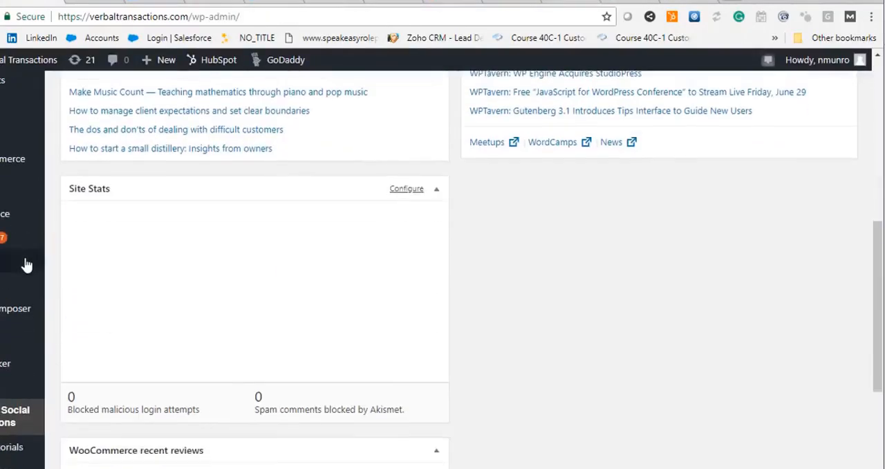
pyautogui.moveTo(16, 248)
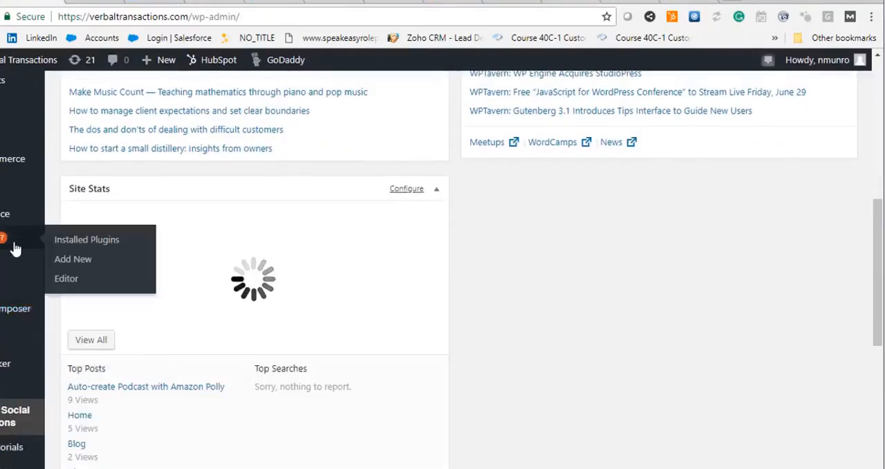
pyautogui.click(77, 241)
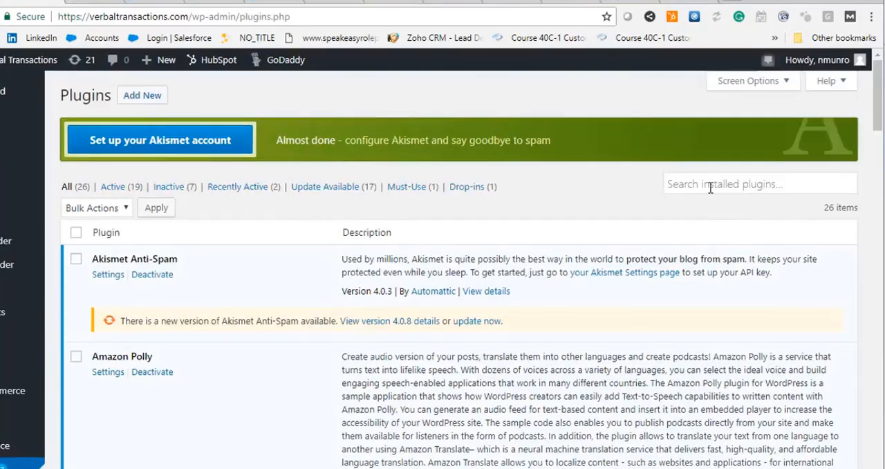
# - Examine the Amazon Polly entry in the installed plugins list
pyautogui.click(713, 184)
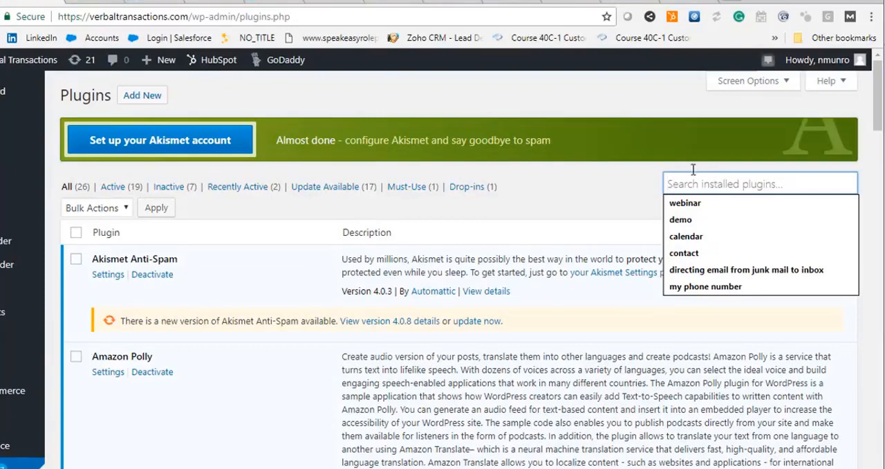
pyautogui.scroll(-2, 215, 263)
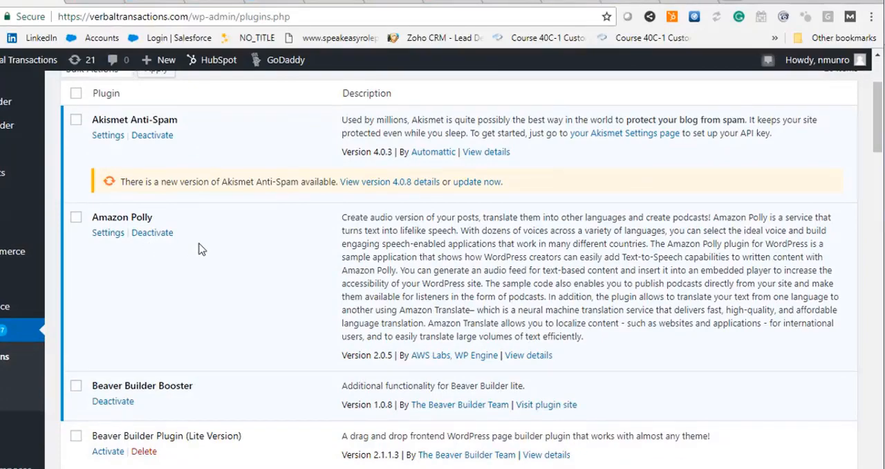
pyautogui.scroll(-4, 131, 323)
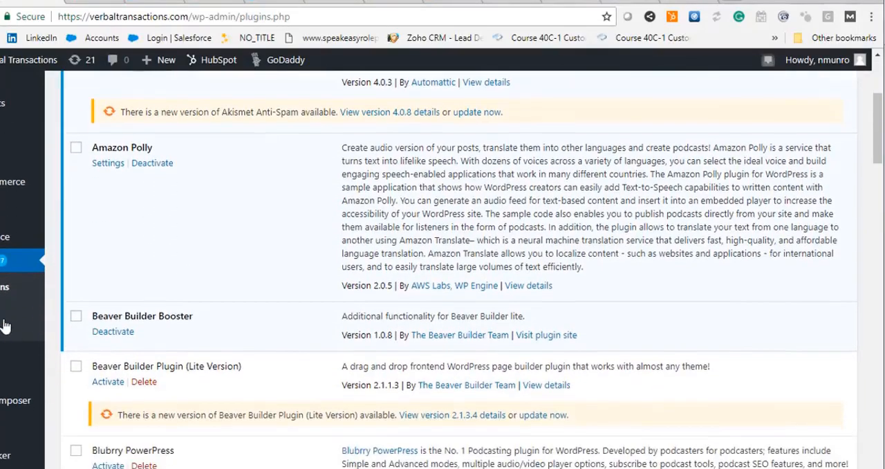
# - Open the Amazon Polly settings in WordPress and activate the AWS access key field
pyautogui.moveTo(20, 336)
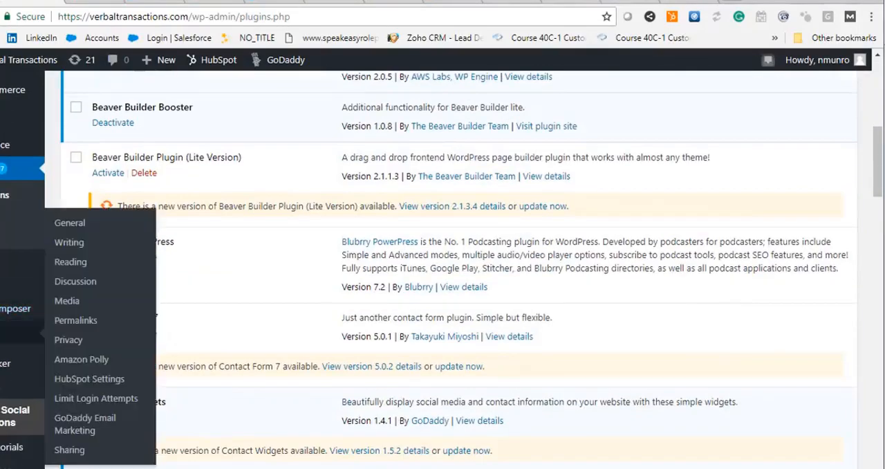
pyautogui.click(81, 360)
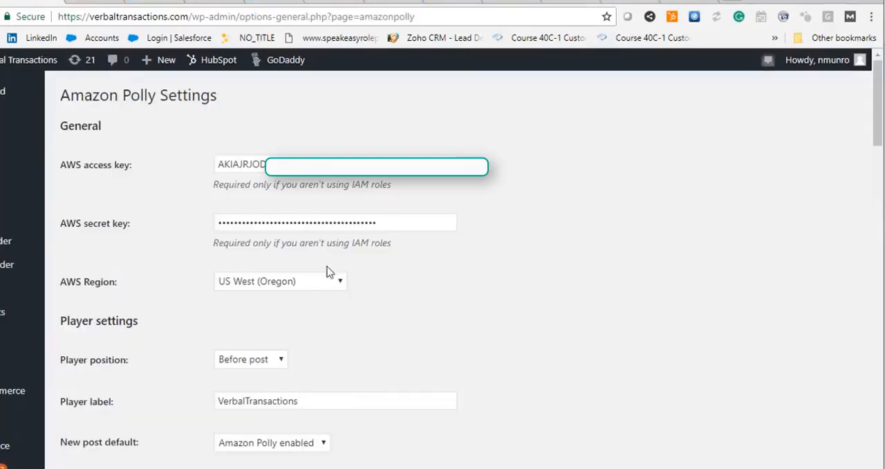
pyautogui.click(372, 157)
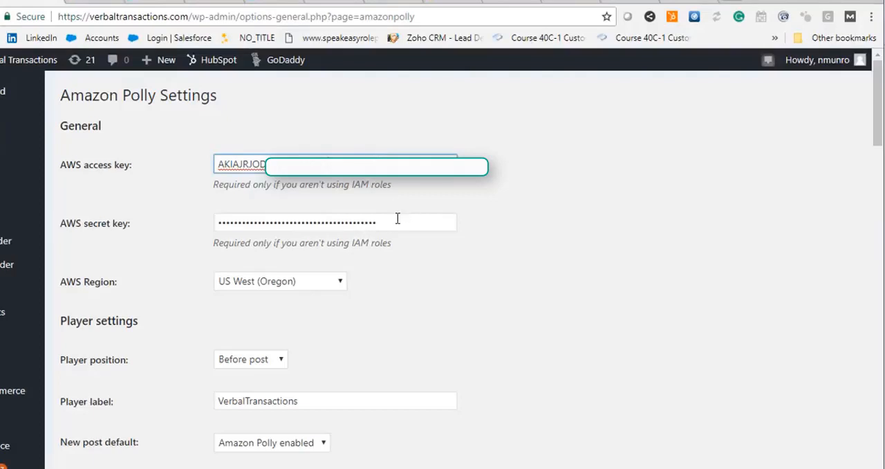
# - Check the AWS credentials page, switch to File Explorer, and open the rootkey file from the Downloads folder in Excel
pyautogui.click(673, 2)
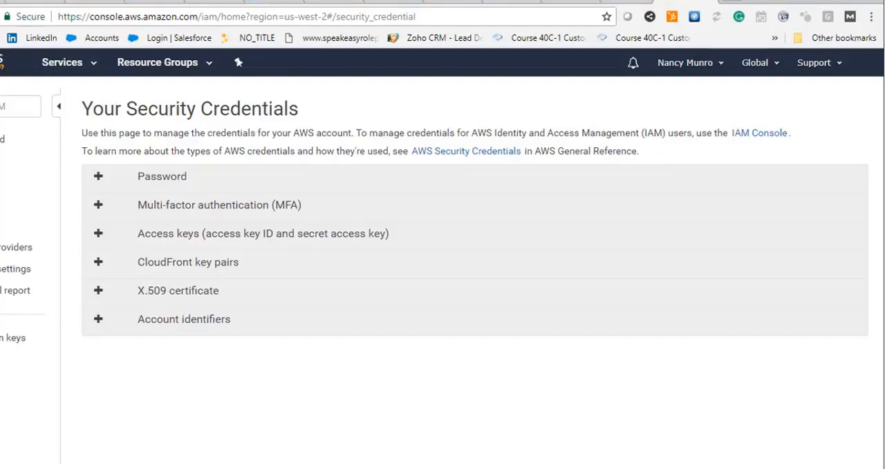
pyautogui.moveTo(261, 467)
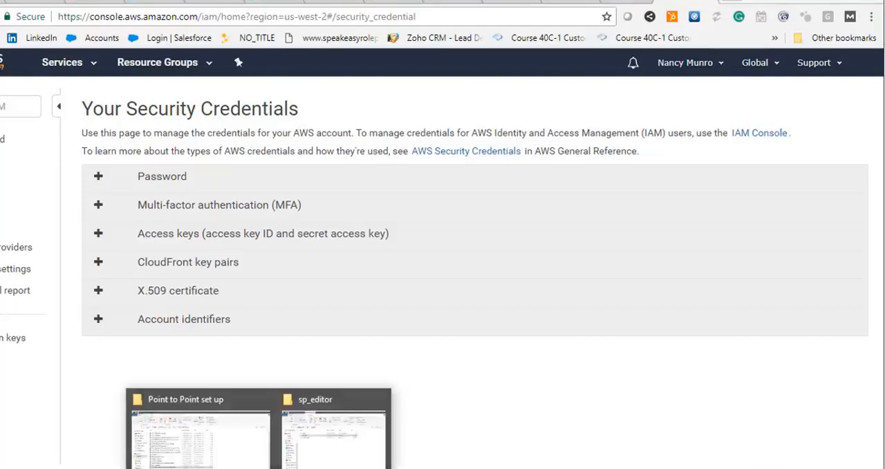
pyautogui.click(232, 461)
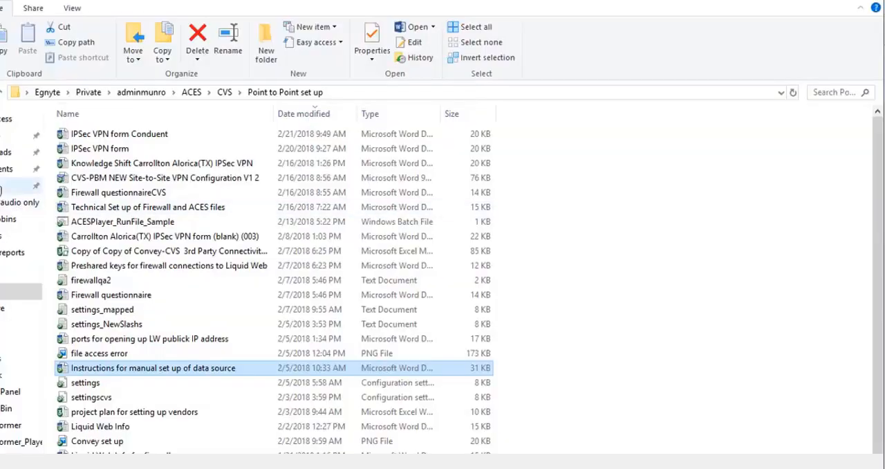
pyautogui.click(6, 152)
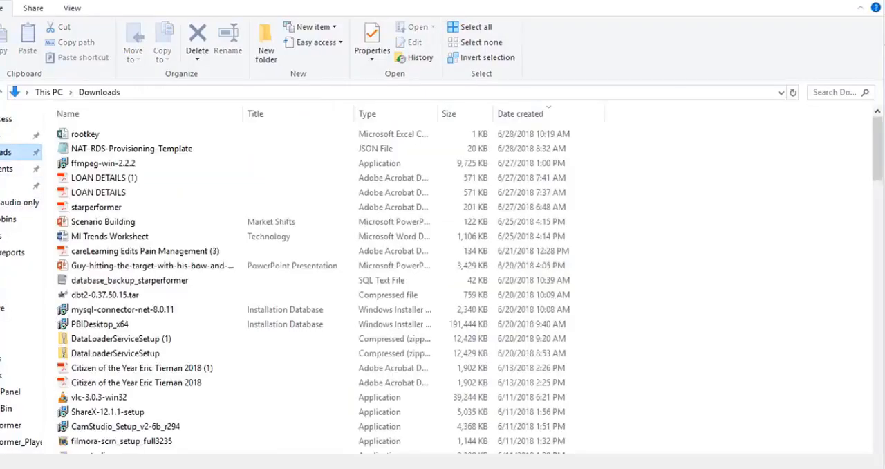
pyautogui.click(85, 136)
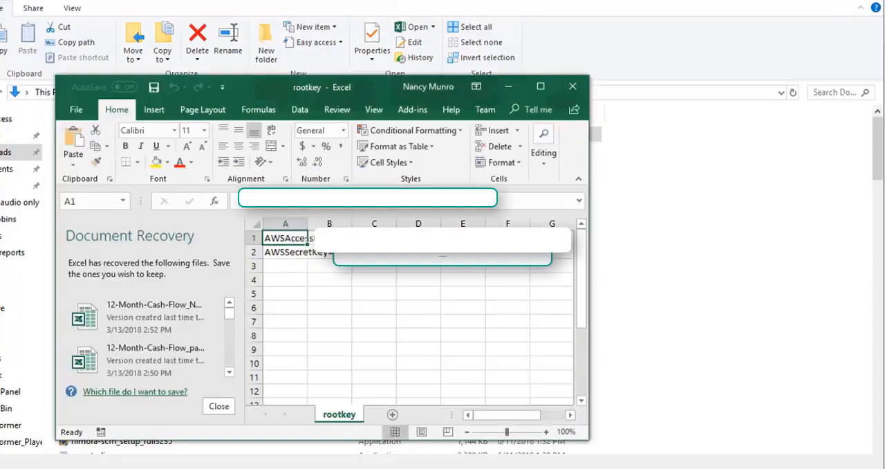
# - Switch back to Chrome and return to the Amazon Polly settings page in WordPress
pyautogui.click(463, 468)
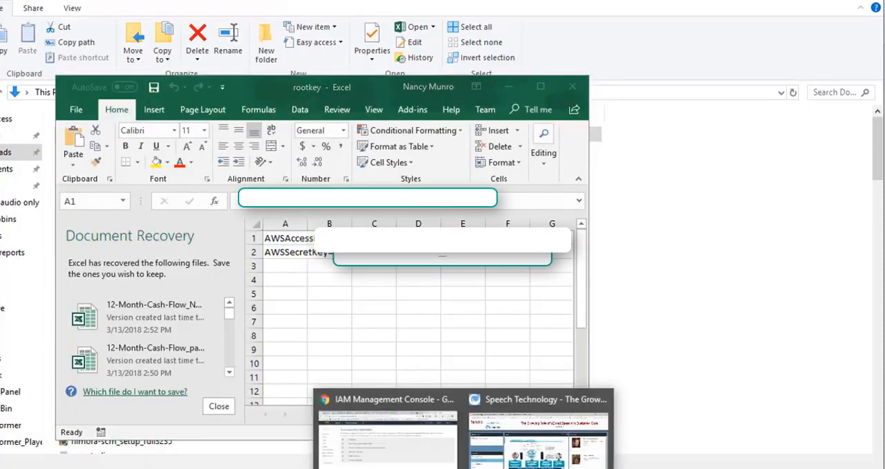
pyautogui.click(429, 461)
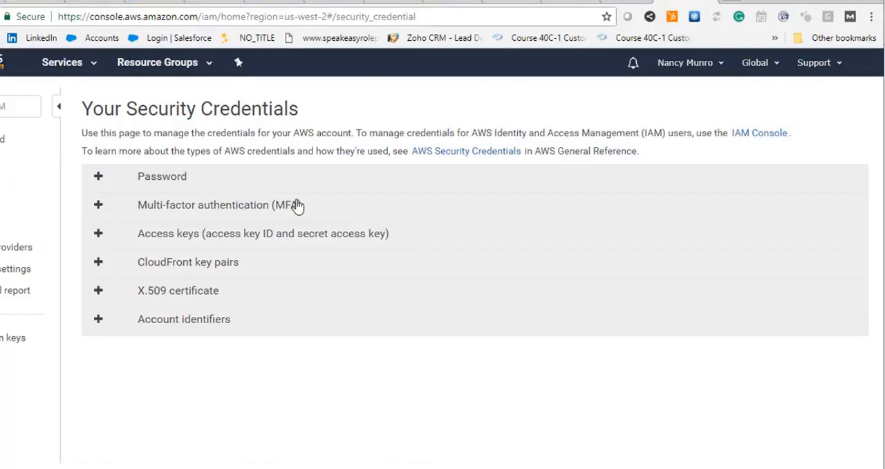
pyautogui.click(25, 2)
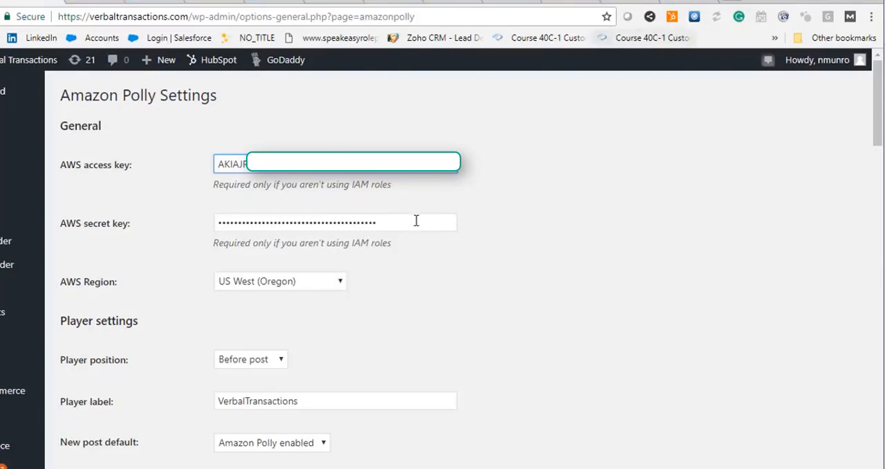
# - View the RDS service in the AWS console, and return to the WordPress Amazon Polly settings
pyautogui.click(669, 3)
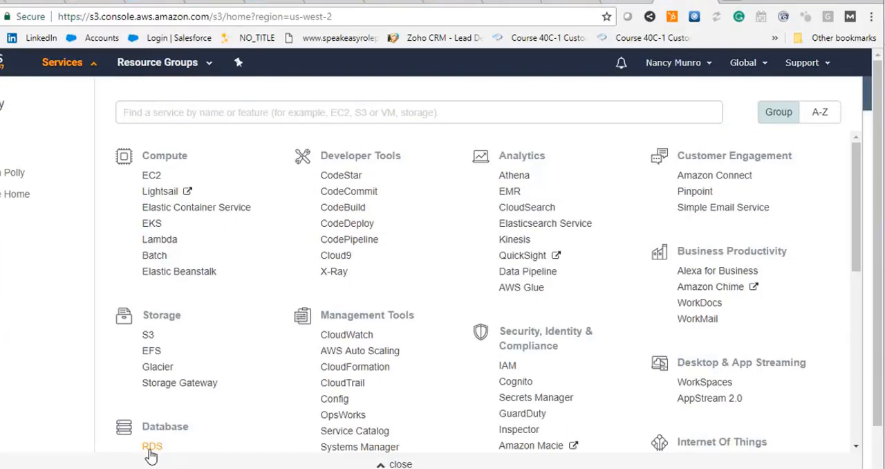
pyautogui.click(152, 446)
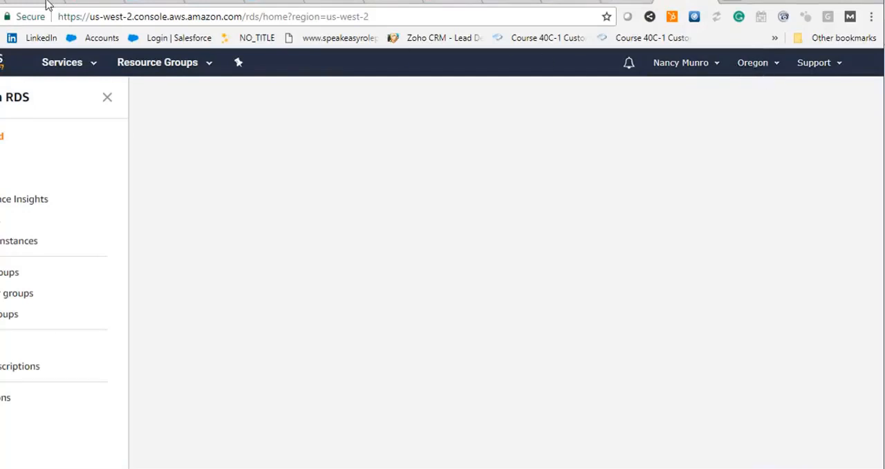
pyautogui.click(20, 2)
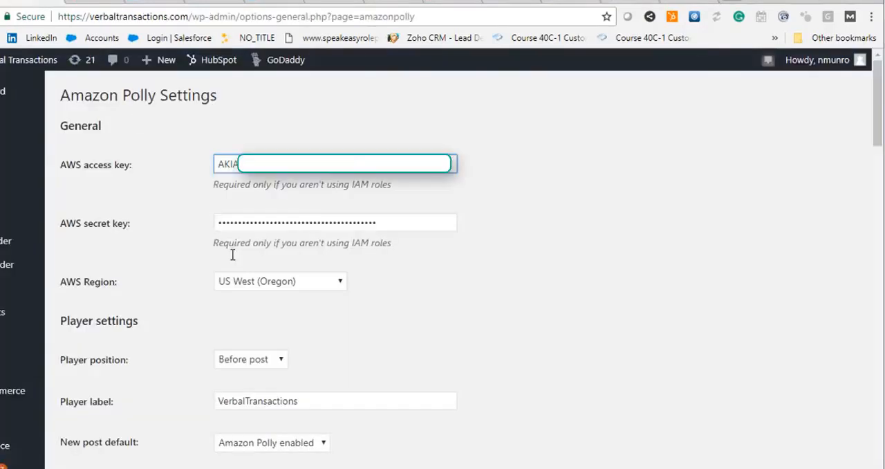
# - Review the AWS region, player label, and new post default in the Amazon Polly settings
pyautogui.click(275, 283)
pyautogui.click(384, 285)
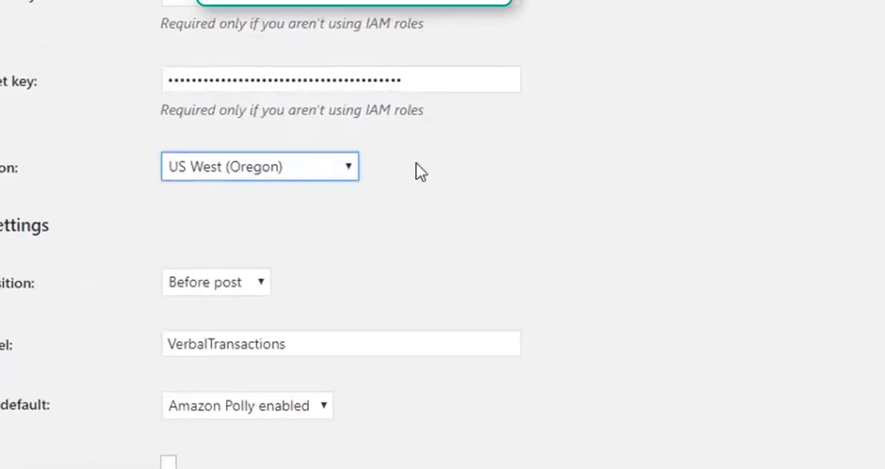
pyautogui.scroll(-3, 405, 306)
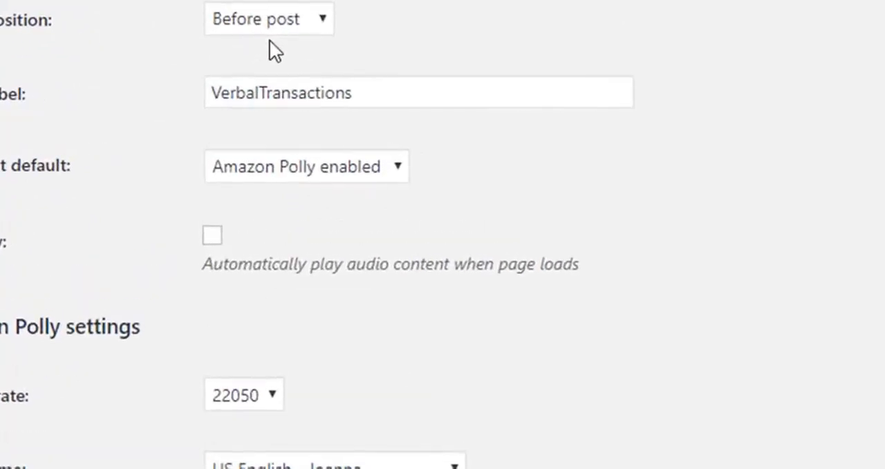
pyautogui.click(428, 92)
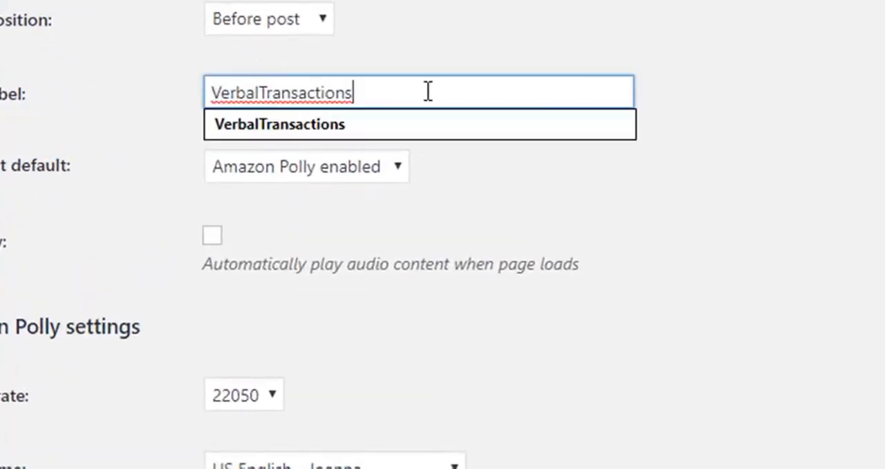
pyautogui.click(423, 33)
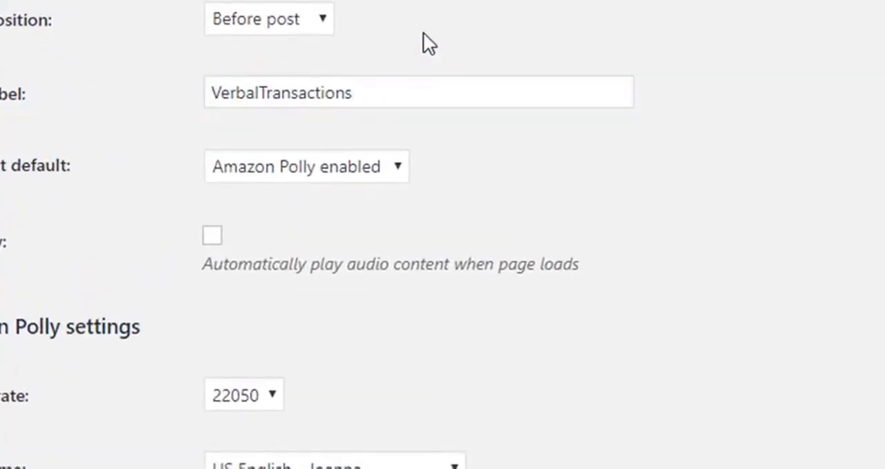
pyautogui.click(349, 172)
pyautogui.click(348, 172)
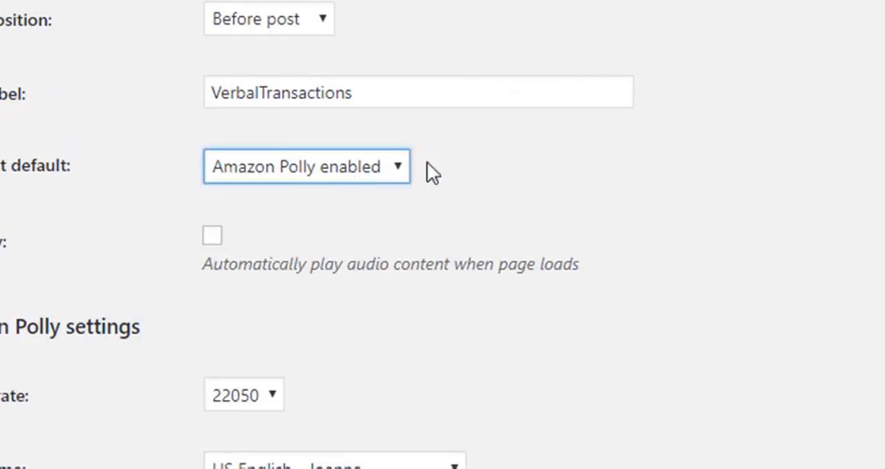
# - Examine the autoplay option and the available choices for sample rate and voice name
pyautogui.scroll(-2, 606, 148)
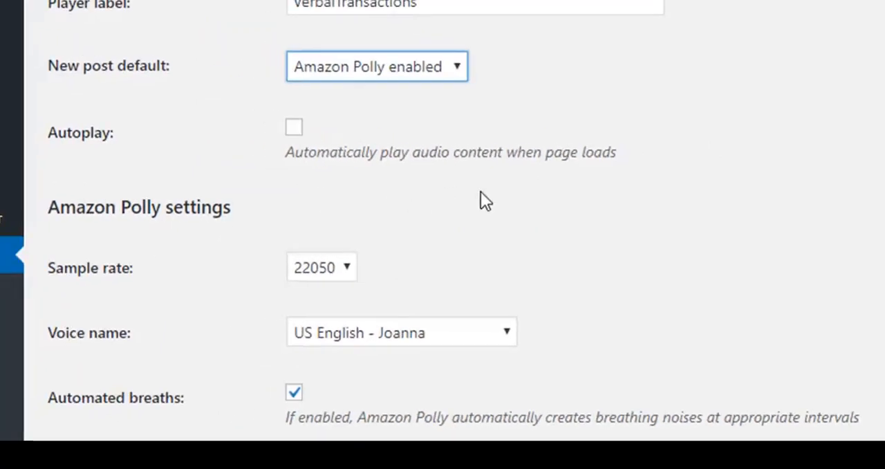
pyautogui.scroll(-3, 480, 200)
pyautogui.click(349, 50)
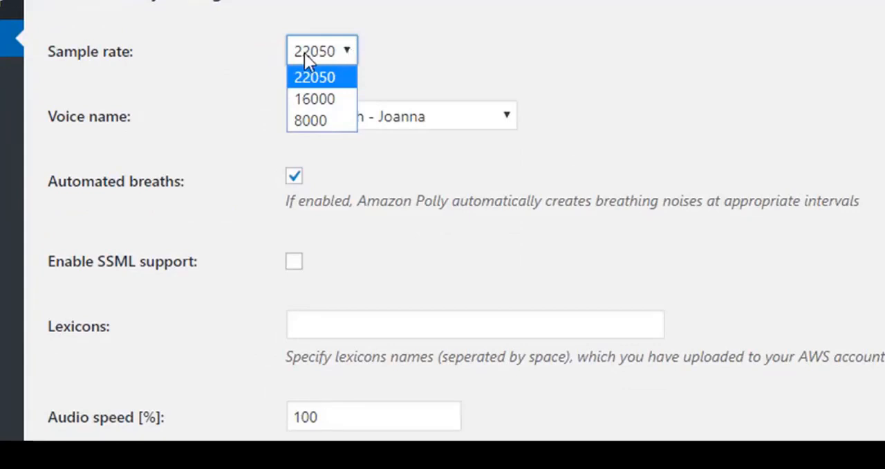
pyautogui.click(345, 54)
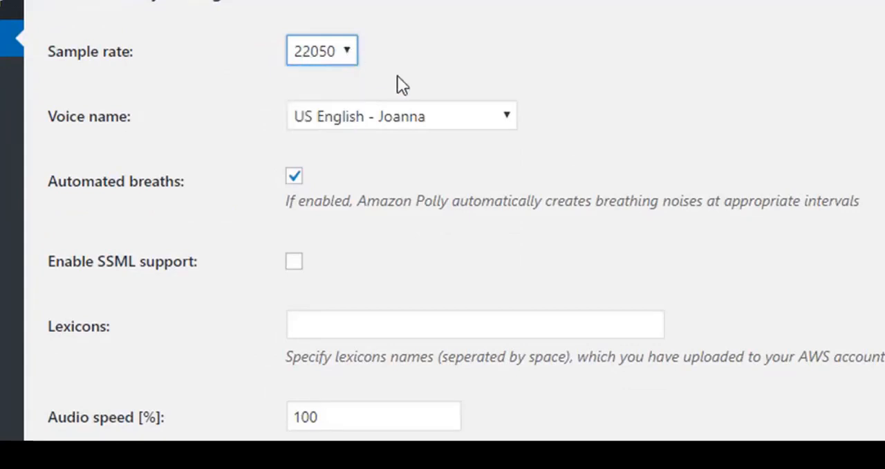
pyautogui.click(503, 118)
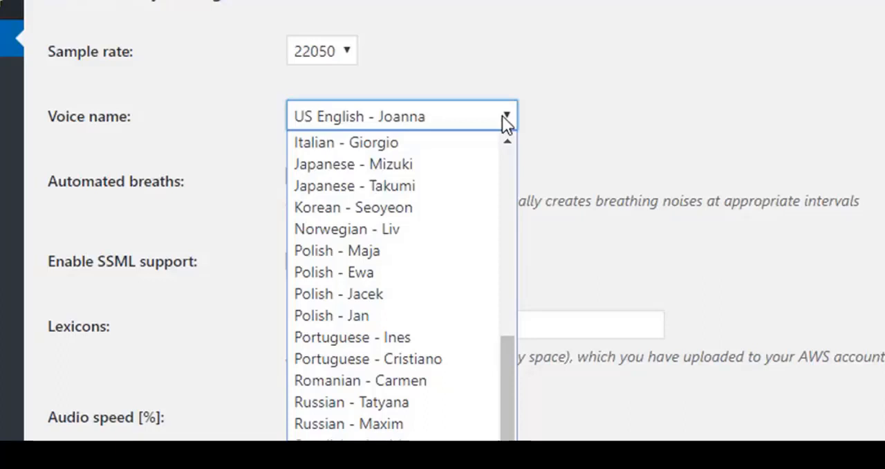
pyautogui.click(505, 123)
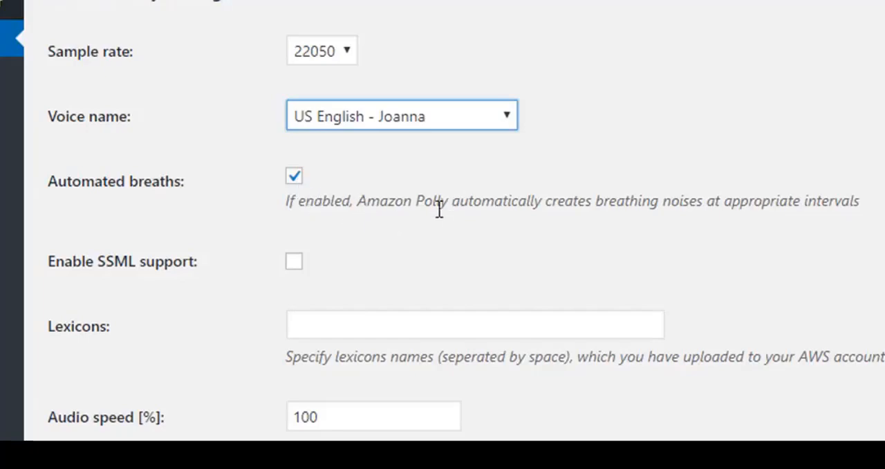
# - Review the SSML, lexicons, and audio speed options, and the Cloud storage settings for Amazon S3 and CloudFront
pyautogui.scroll(-3, 484, 201)
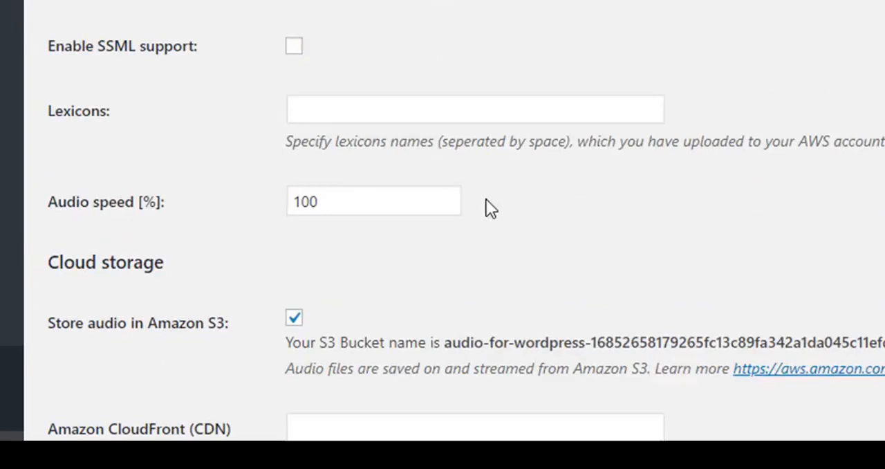
pyautogui.click(376, 109)
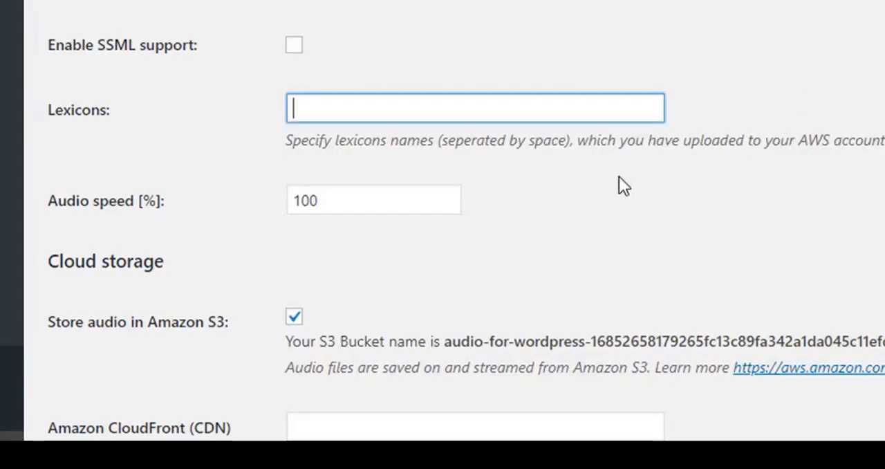
pyautogui.scroll(-3, 619, 177)
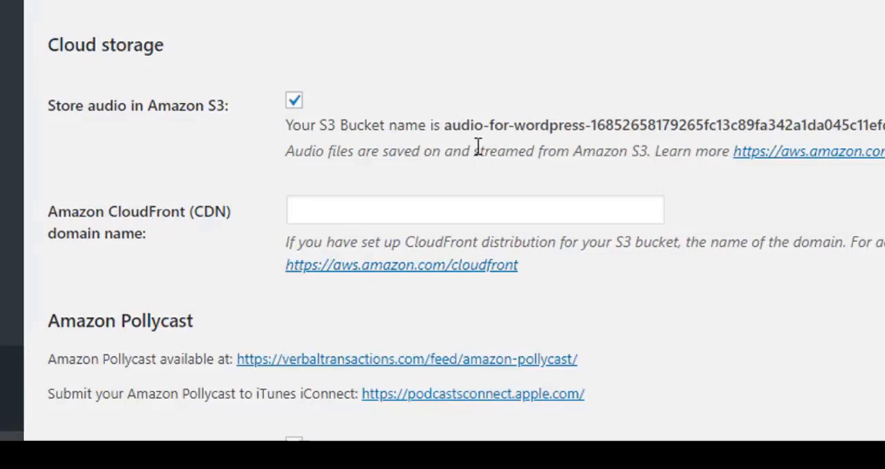
pyautogui.scroll(-3, 642, 296)
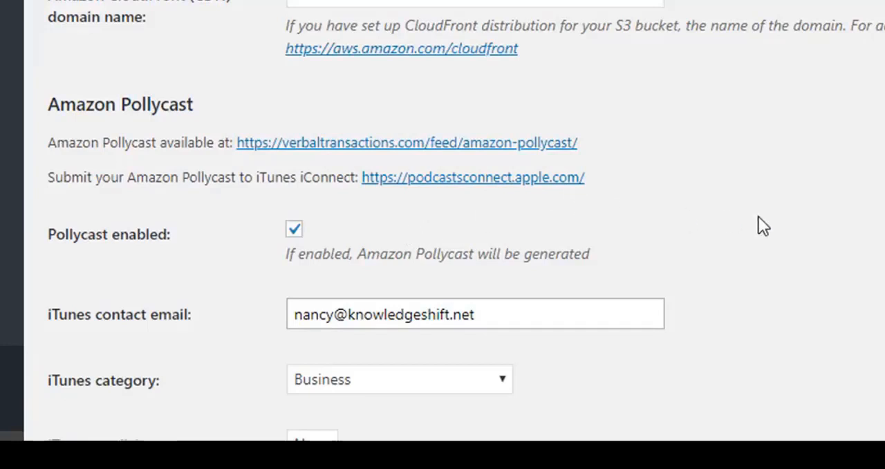
# - Review the Pollycast settings, including the iTunes contact email, the available iTunes categories, feed size, and post categories
pyautogui.click(540, 319)
pyautogui.scroll(-5, 768, 254)
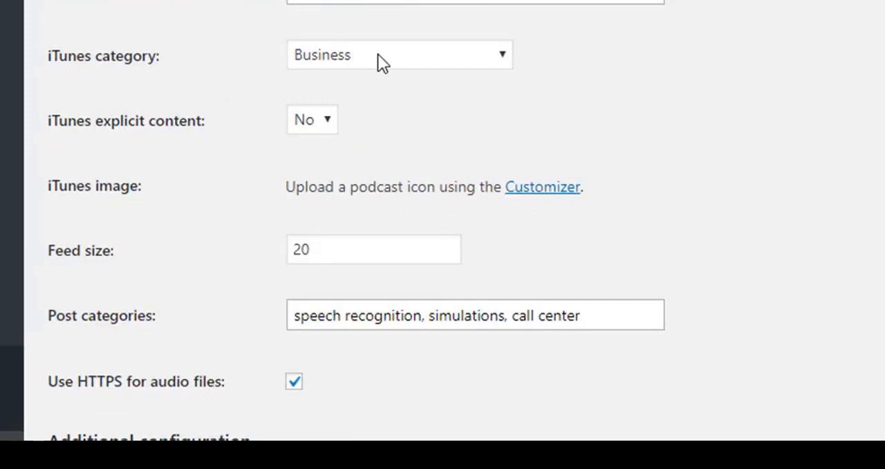
pyautogui.click(377, 56)
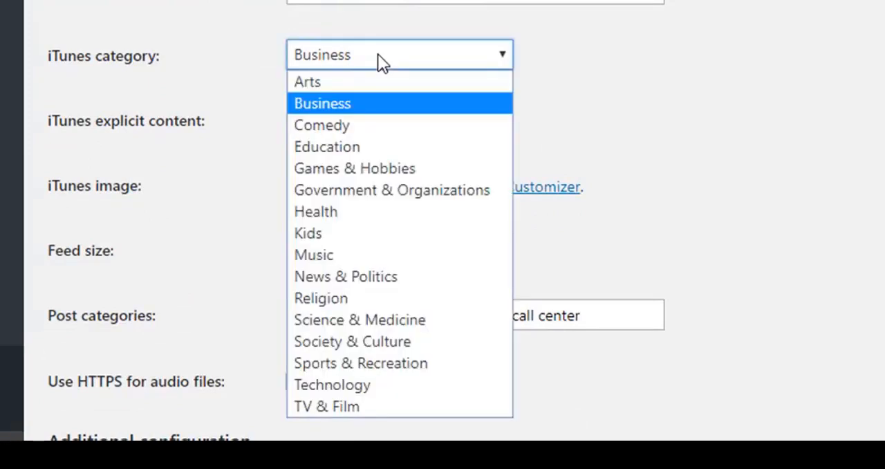
pyautogui.click(377, 55)
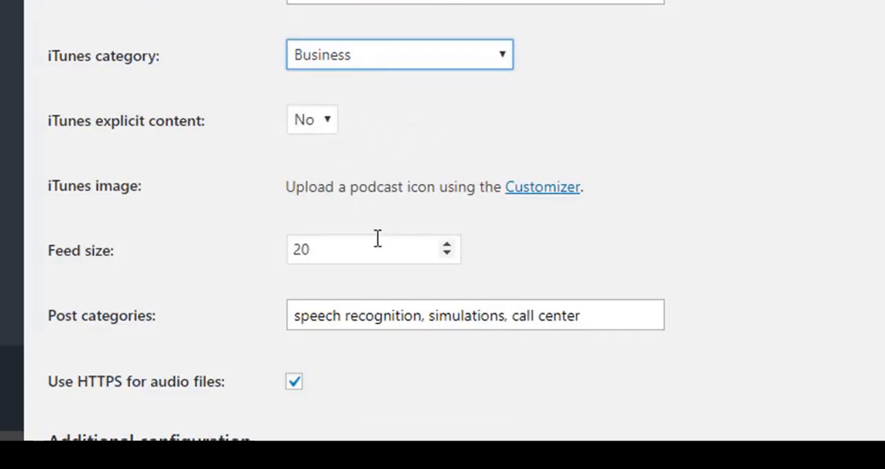
pyautogui.scroll(-2, 667, 257)
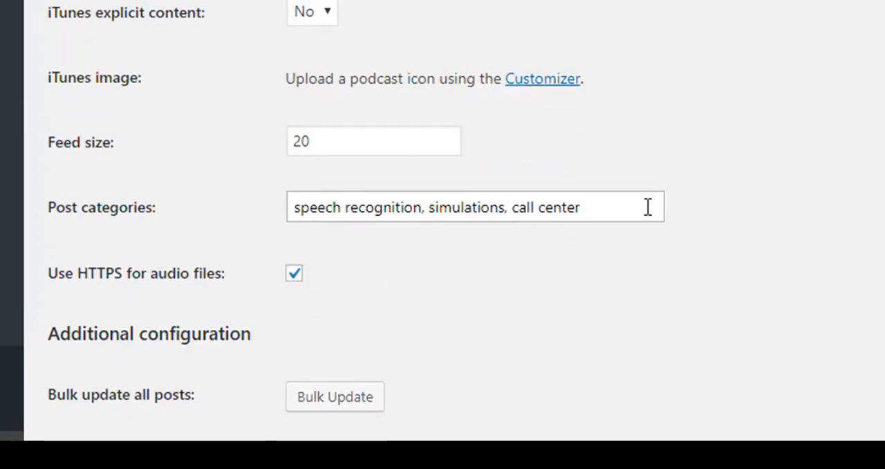
# - Examine the Additional configuration options and the Amazon Translate configuration, including source and target languages
pyautogui.scroll(-4, 591, 252)
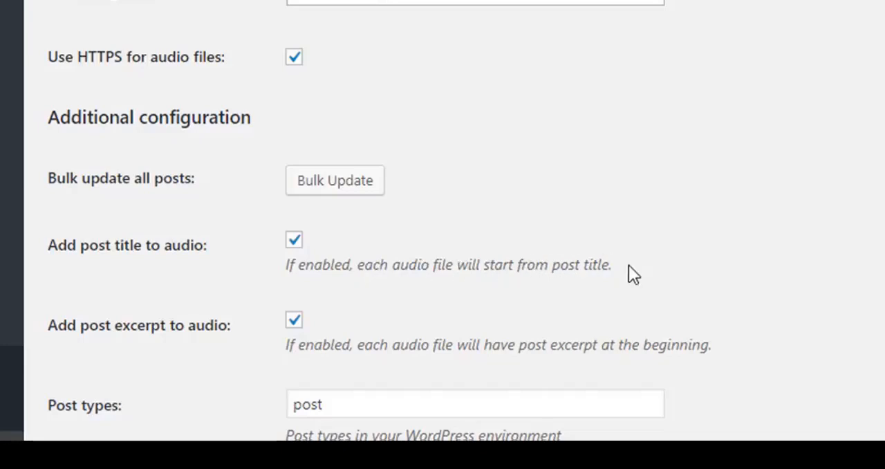
pyautogui.scroll(-5, 628, 265)
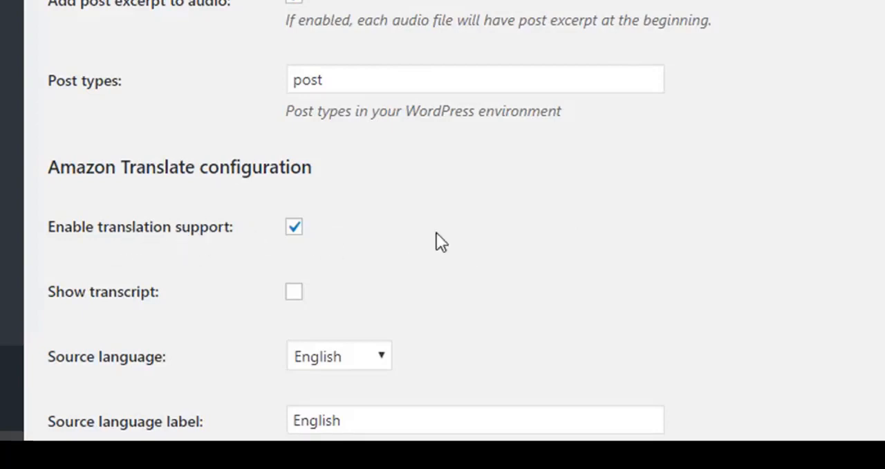
pyautogui.scroll(-5, 595, 233)
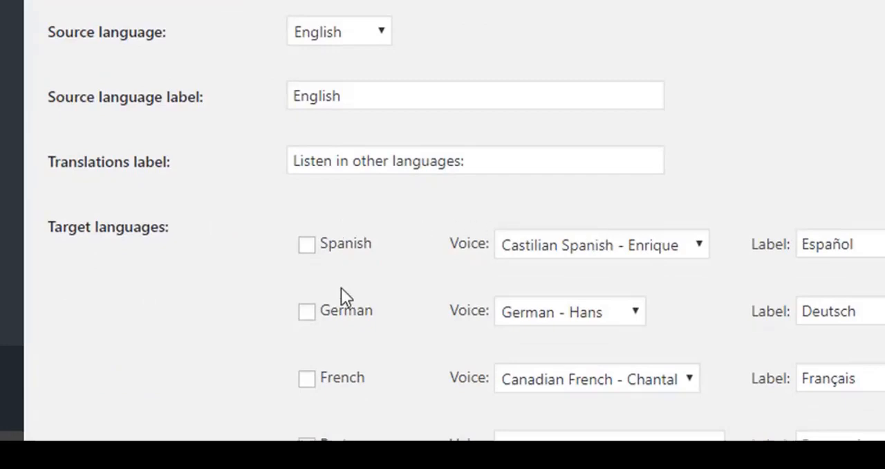
pyautogui.scroll(3, 267, 270)
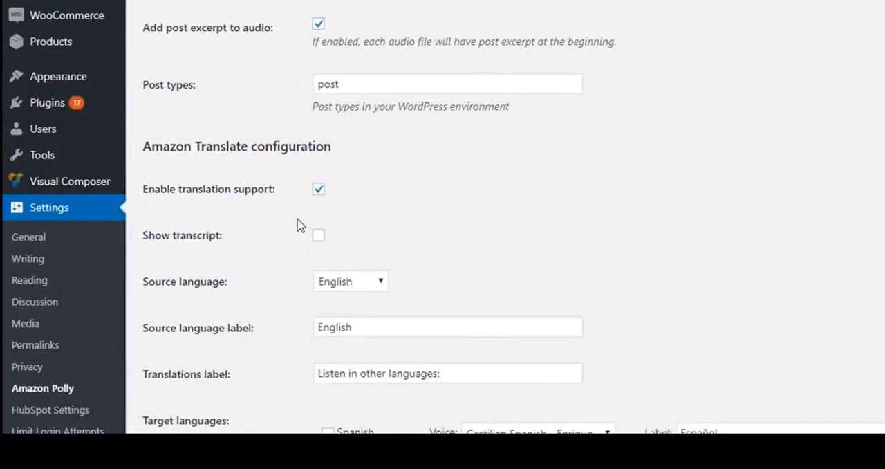
pyautogui.scroll(-1, 266, 270)
pyautogui.scroll(-3, 299, 223)
pyautogui.scroll(10, 237, 270)
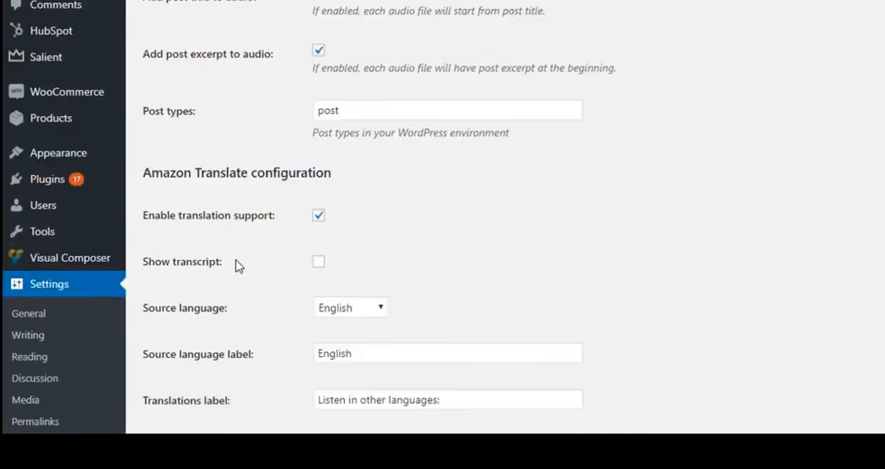
pyautogui.scroll(6, 249, 207)
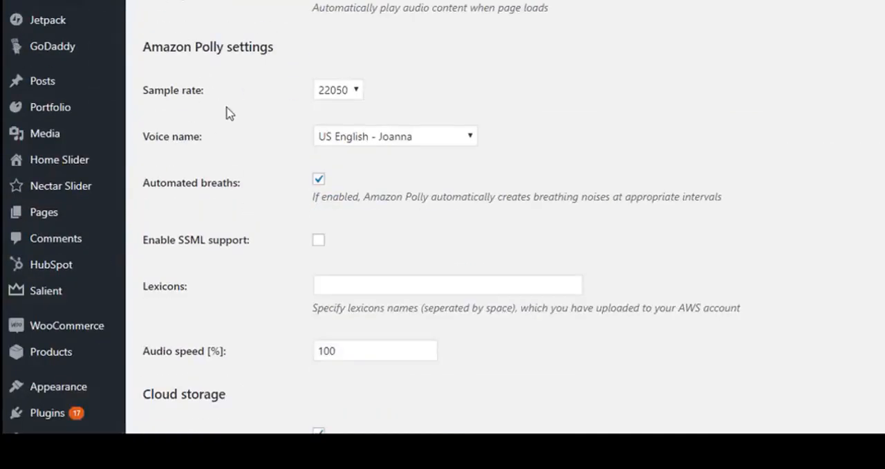
# - Show all WordPress posts and open "Auto-create Podcast with Amazon Polly" for editing
pyautogui.moveTo(49, 87)
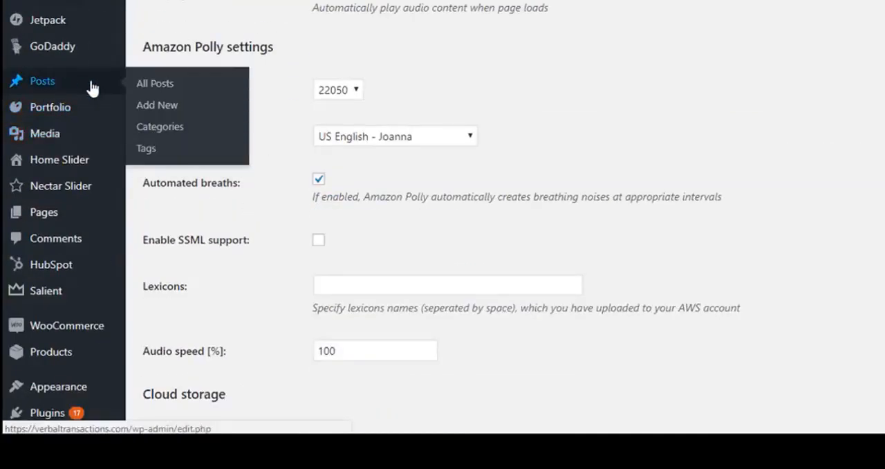
pyautogui.click(153, 86)
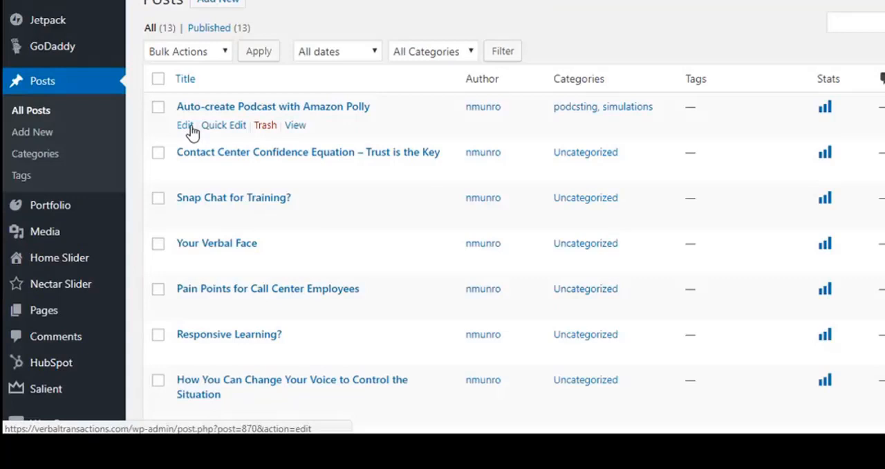
pyautogui.click(185, 126)
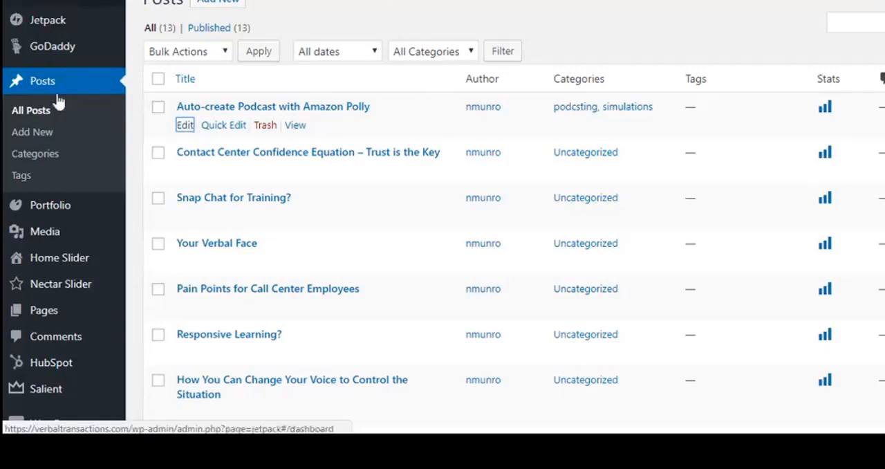
# - Leave the posts list and return to the Amazon Polly settings page
pyautogui.scroll(-2, 42, 311)
pyautogui.scroll(-5, 46, 292)
pyautogui.moveTo(51, 267)
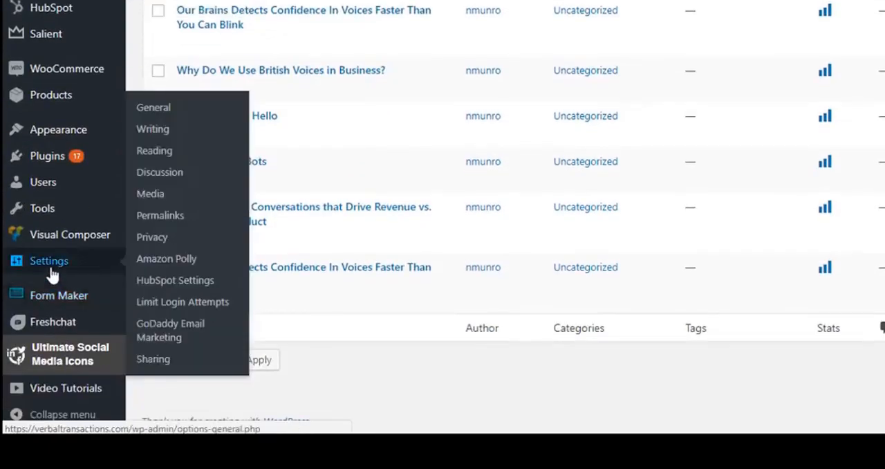
pyautogui.click(150, 266)
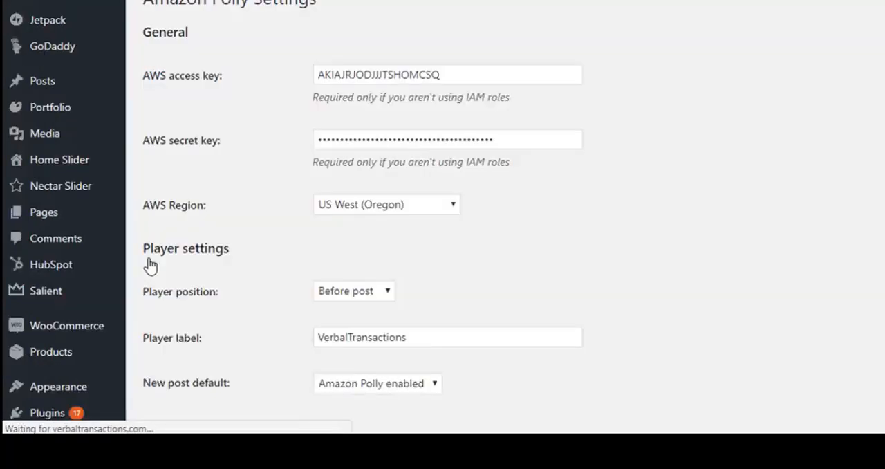
# - Check the Post types setting under Additional configuration, and return to the General section of the Amazon Polly settings
pyautogui.scroll(-6, 515, 214)
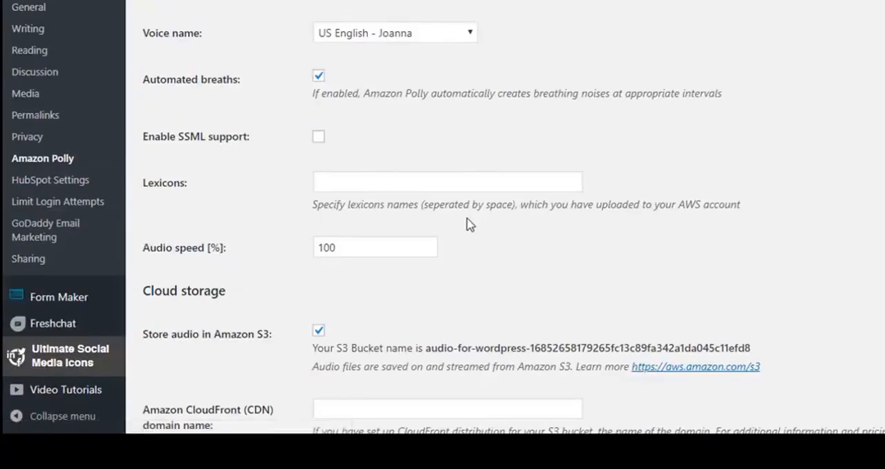
pyautogui.scroll(-7, 468, 222)
pyautogui.scroll(-8, 468, 223)
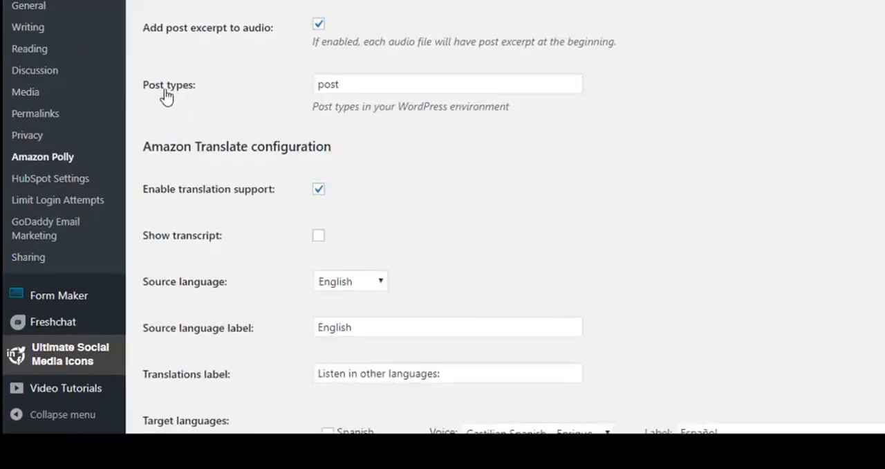
pyautogui.doubleClick(338, 83)
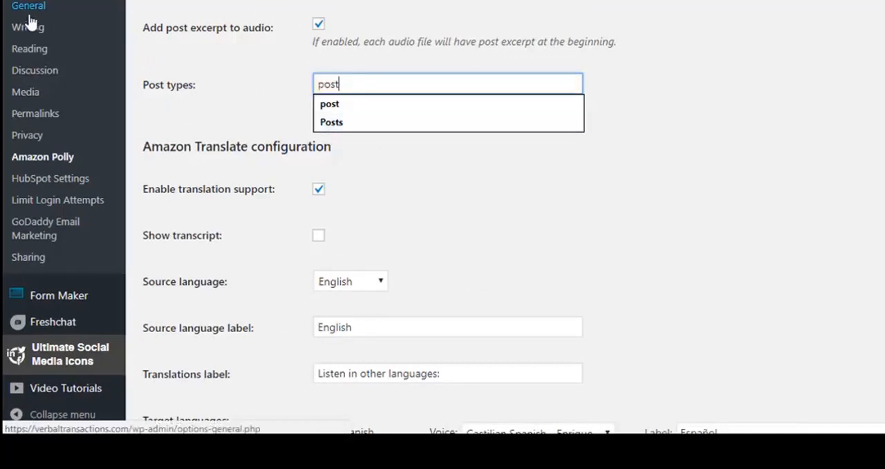
pyautogui.click(253, 65)
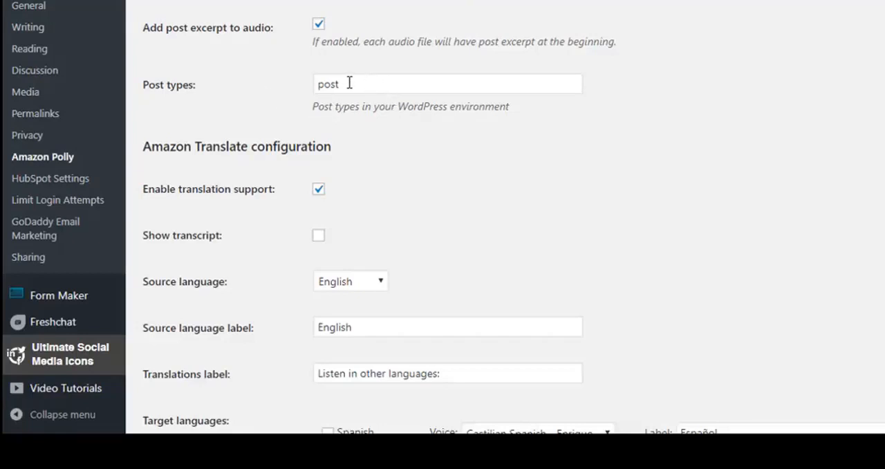
pyautogui.scroll(15, 220, 95)
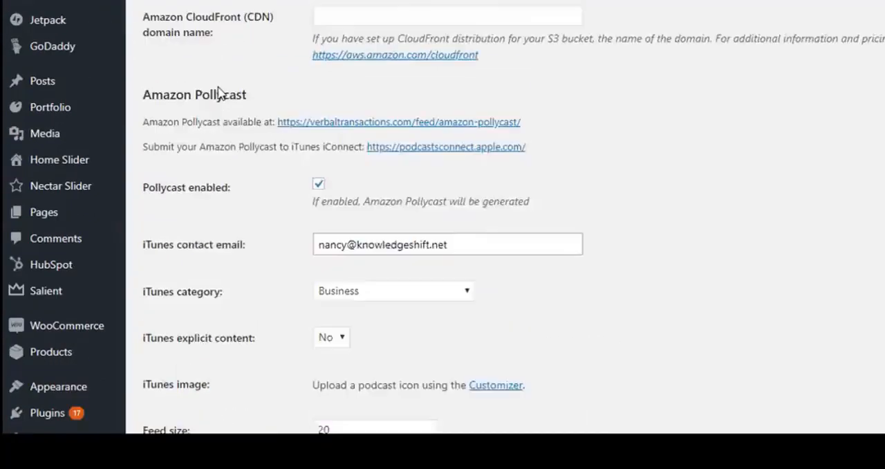
pyautogui.scroll(10, 220, 95)
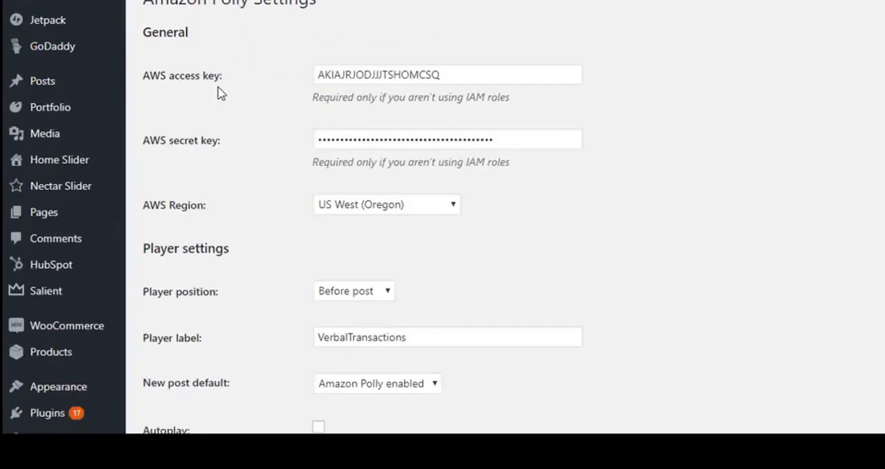
# - Open the post "Auto-create Podcast with Amazon Polly" for editing and check the Enable Amazon Polly option below its content
pyautogui.moveTo(73, 93)
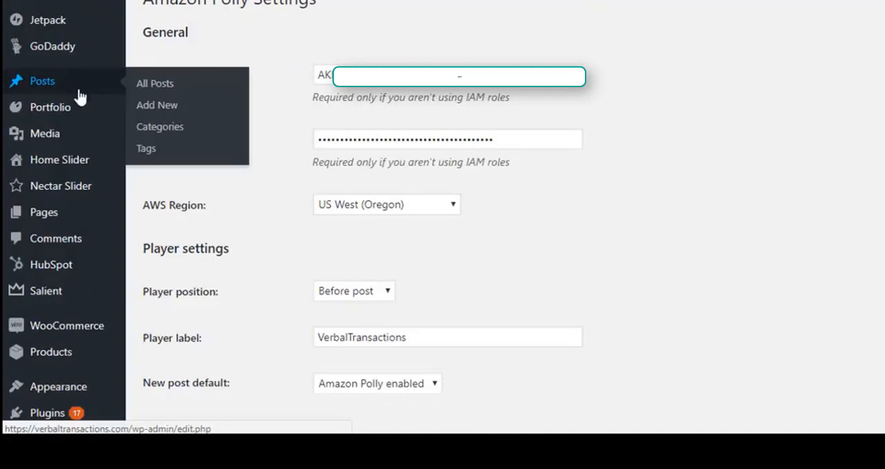
pyautogui.click(146, 87)
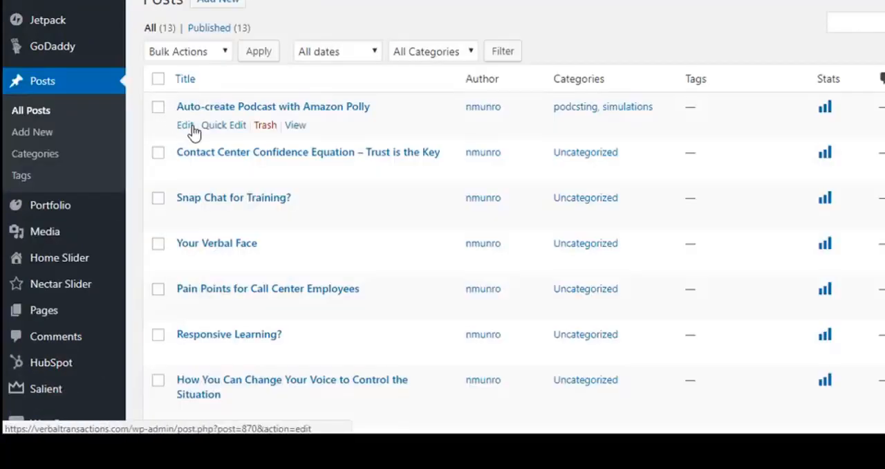
pyautogui.click(187, 127)
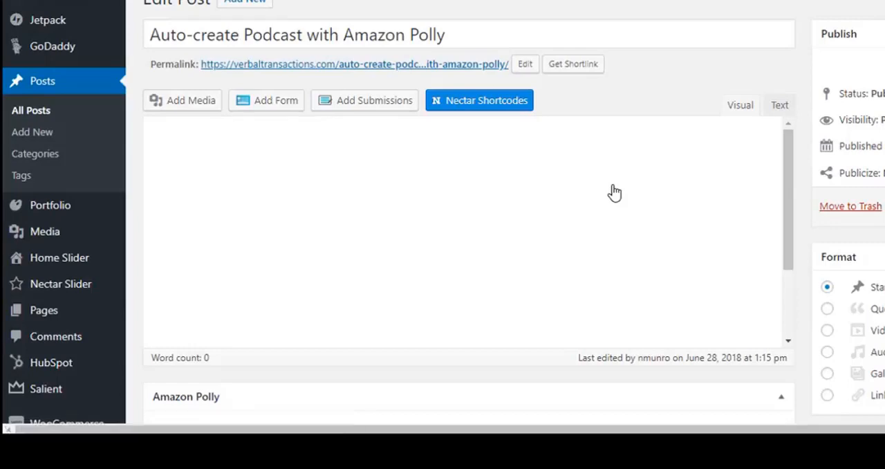
pyautogui.scroll(-5, 615, 192)
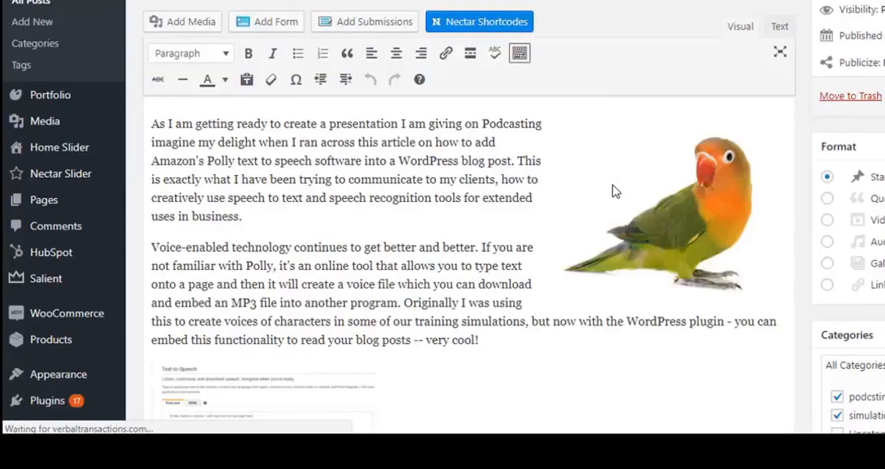
pyautogui.scroll(-3, 442, 230)
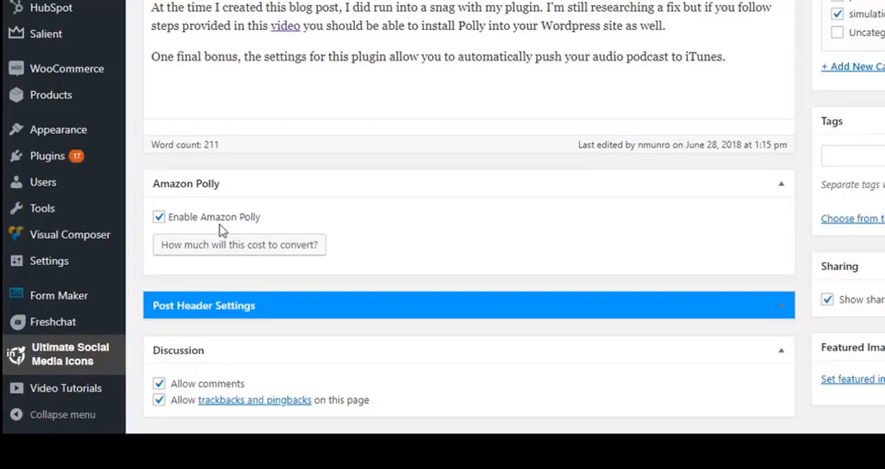
# - Check the Amazon Polly box in the post editor's Screen Options, and close the options
pyautogui.scroll(8, 507, 224)
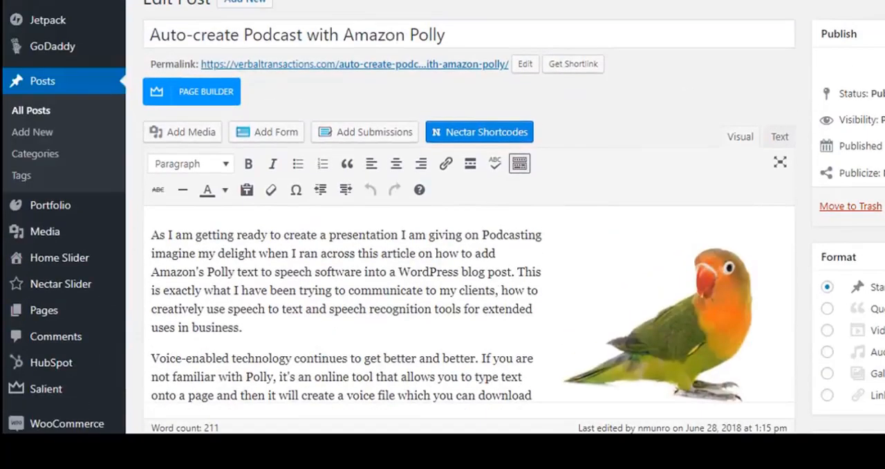
pyautogui.scroll(3, 468, 228)
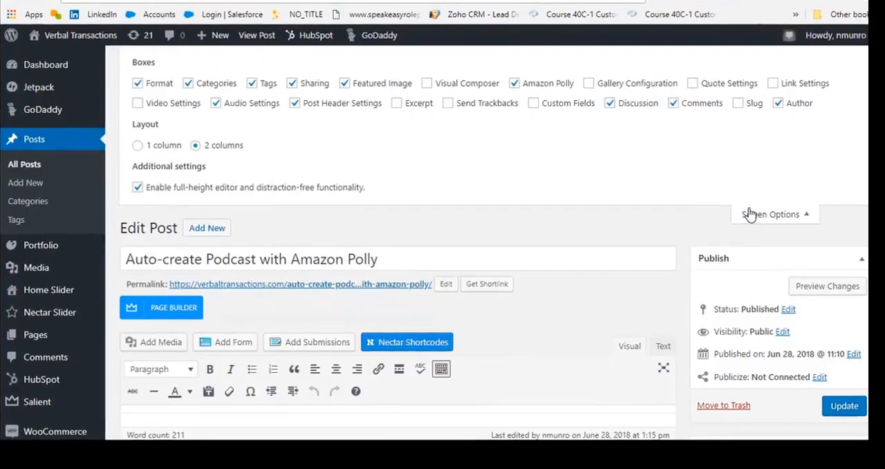
pyautogui.click(748, 214)
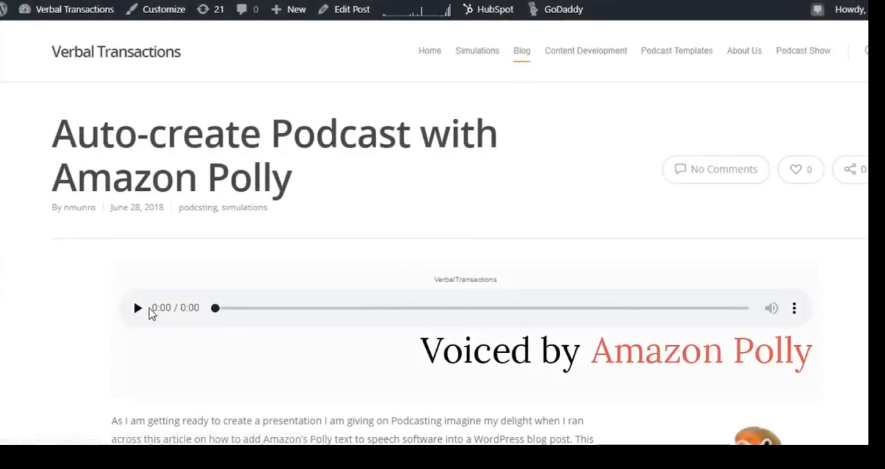
# - Highlight the "VerbalTransactions" label above the audio player on the published post, and clear the selection
pyautogui.moveTo(428, 280); pyautogui.dragTo(499, 278)
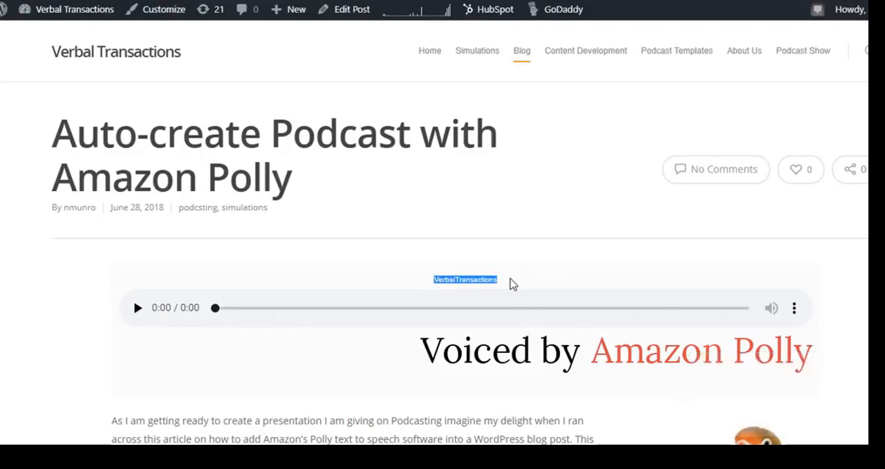
pyautogui.click(435, 282)
pyautogui.moveTo(433, 281); pyautogui.dragTo(503, 286)
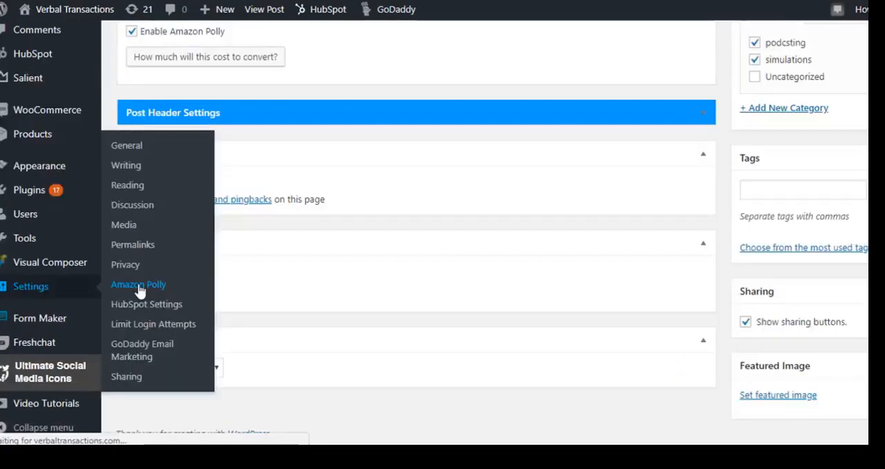
pyautogui.click(140, 288)
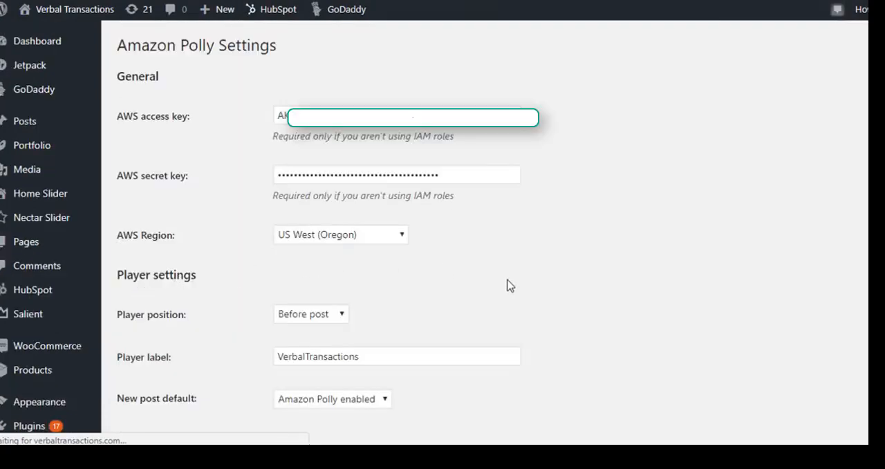
# - Highlight the Player label value in the Amazon Polly player settings, and leave the field without editing it
pyautogui.click(387, 355)
pyautogui.moveTo(387, 355); pyautogui.dragTo(253, 367)
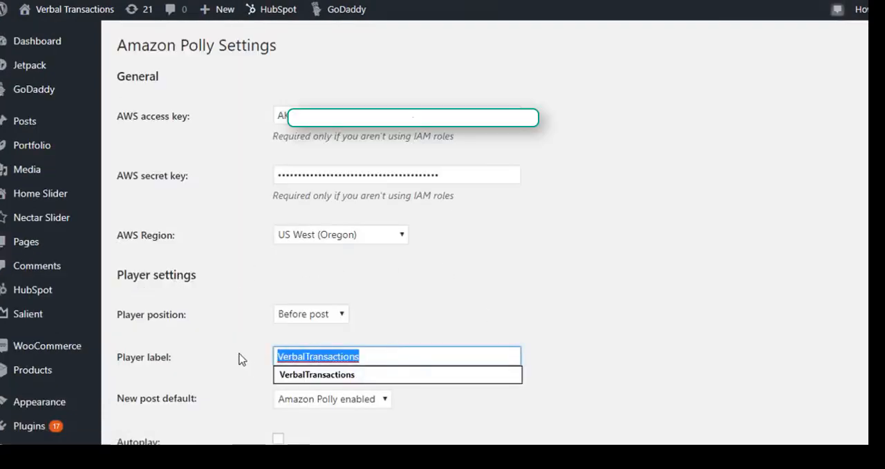
pyautogui.click(243, 358)
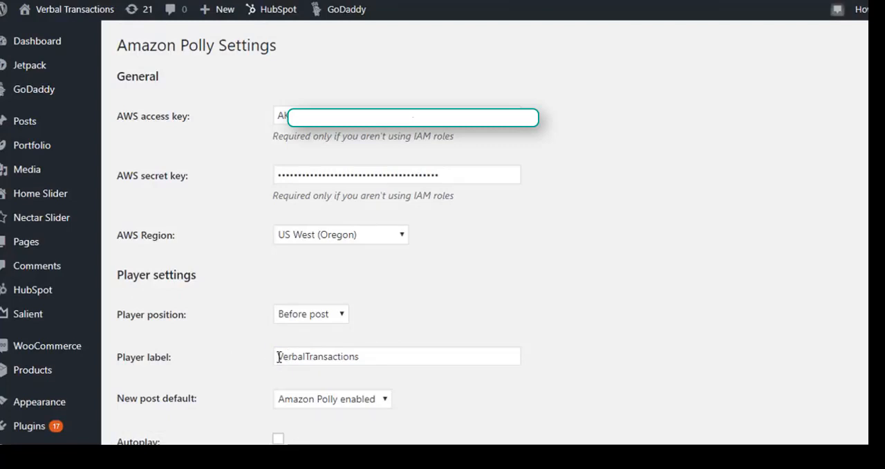